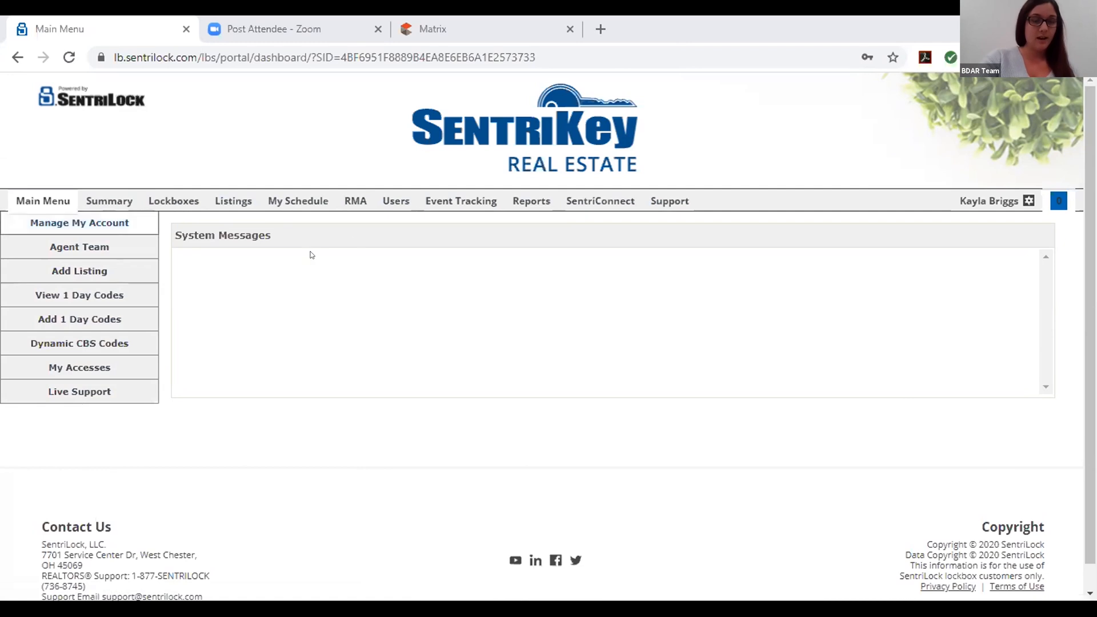
Go to the Reports page from the top navigation bar
click(522, 202)
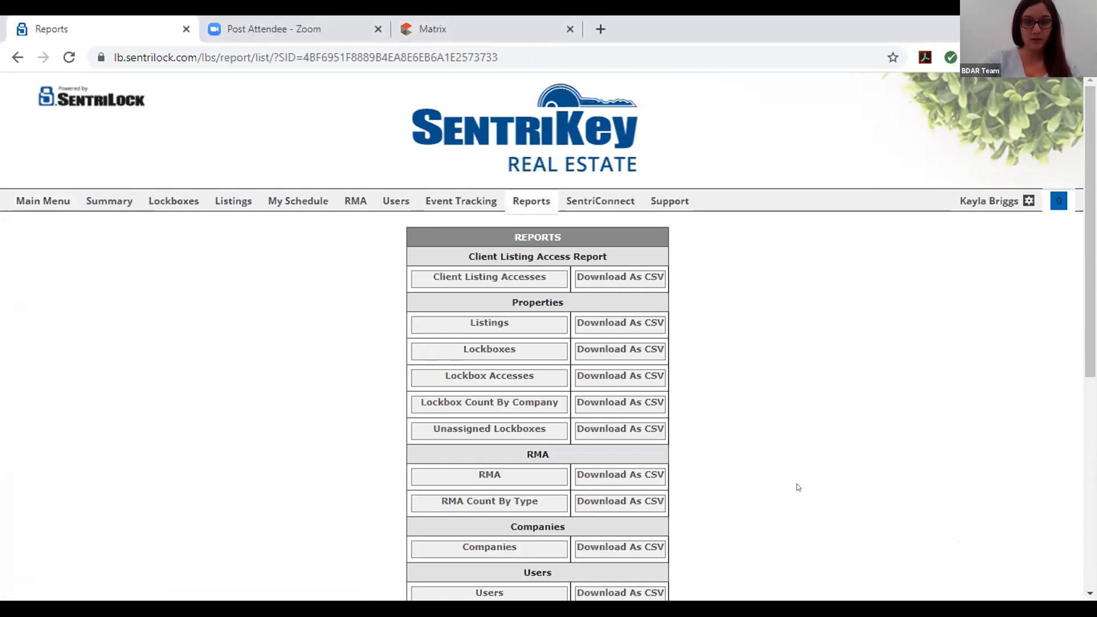
Download the Lockboxes report as a CSV file and open it
scroll(795, 457, down, 1)
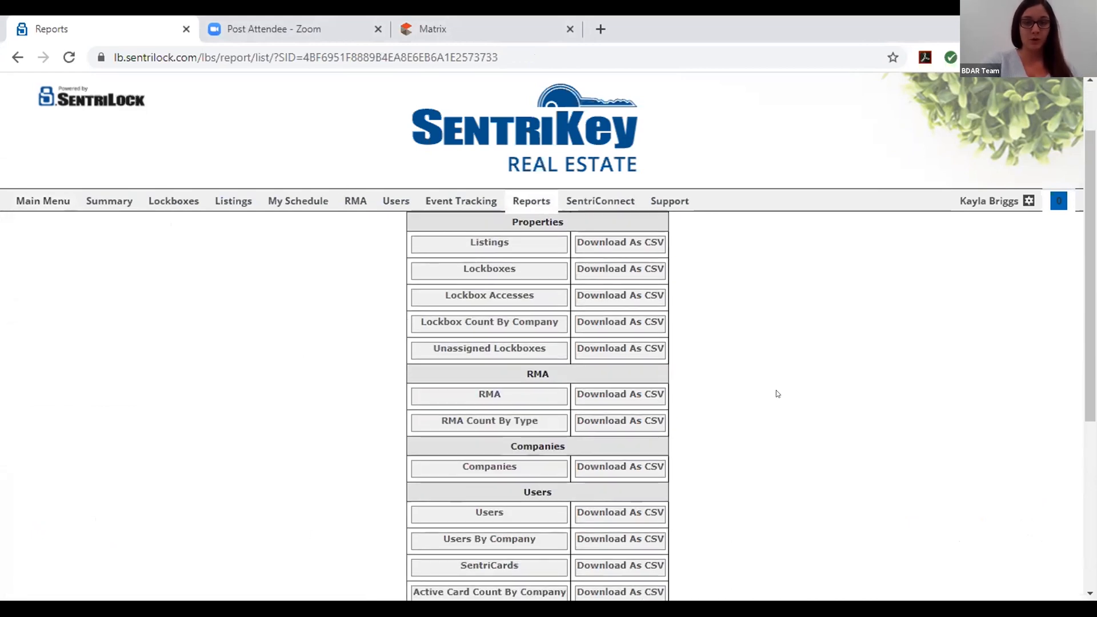
scroll(776, 391, down, 1)
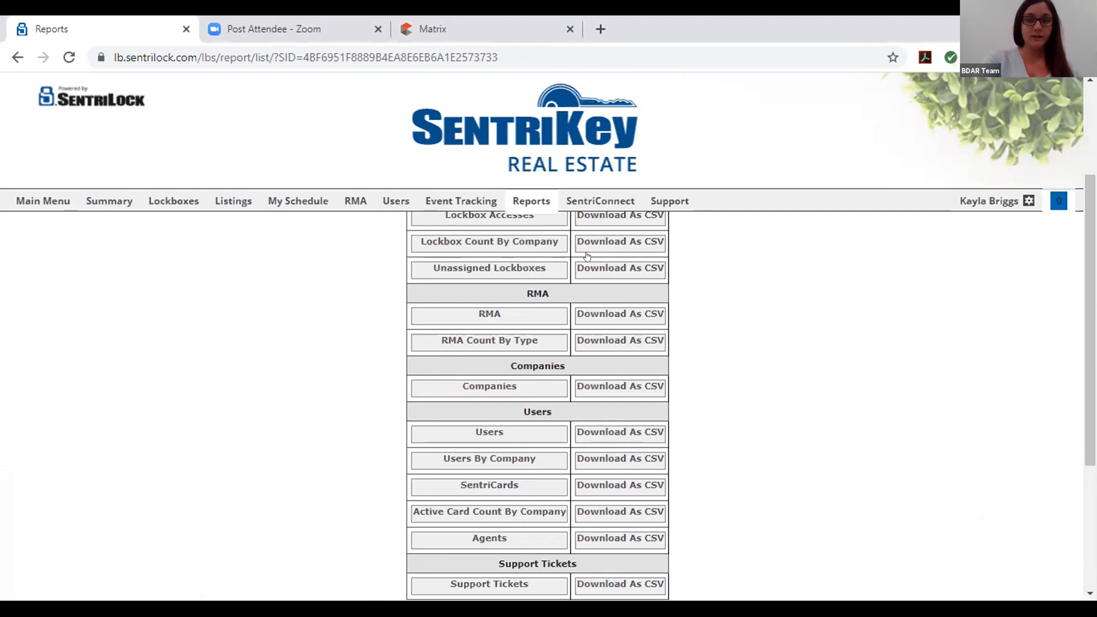
scroll(433, 395, up, 1)
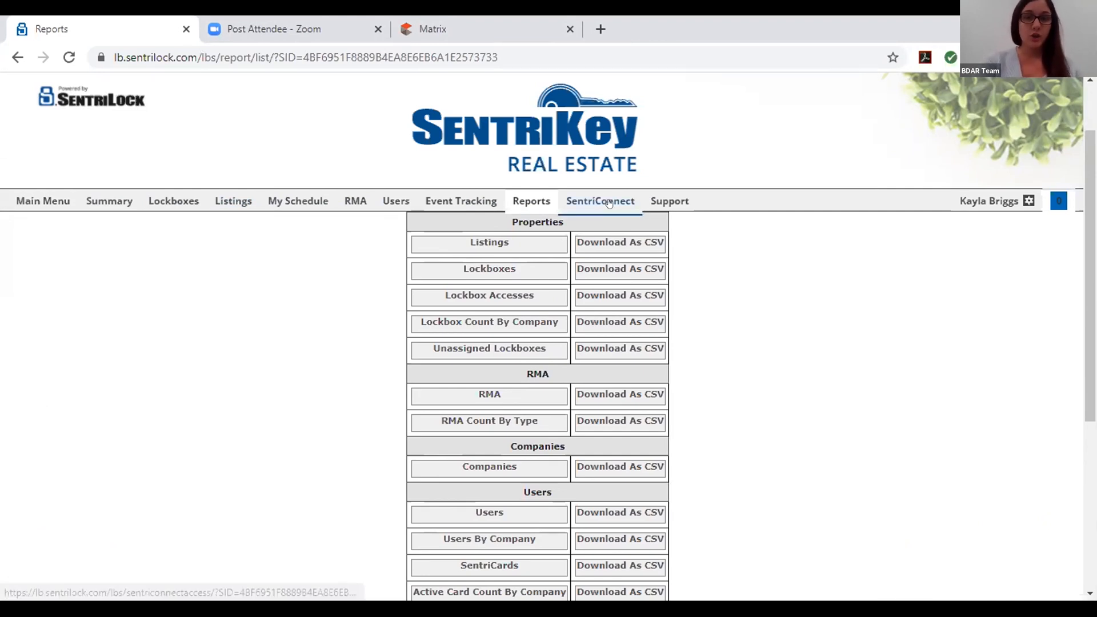
click(633, 275)
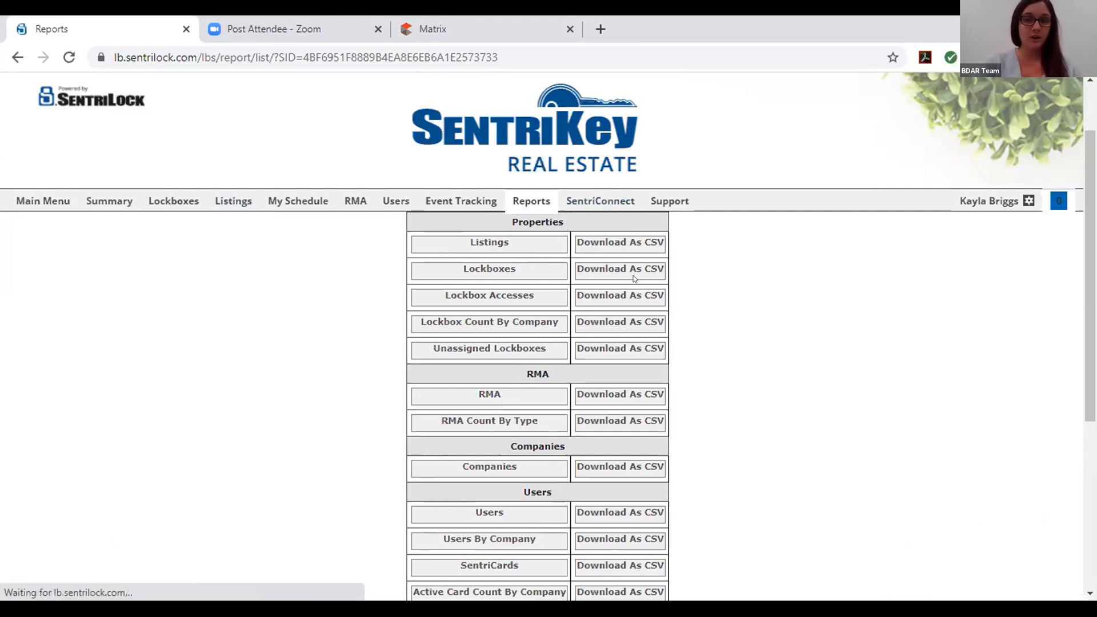
click(90, 568)
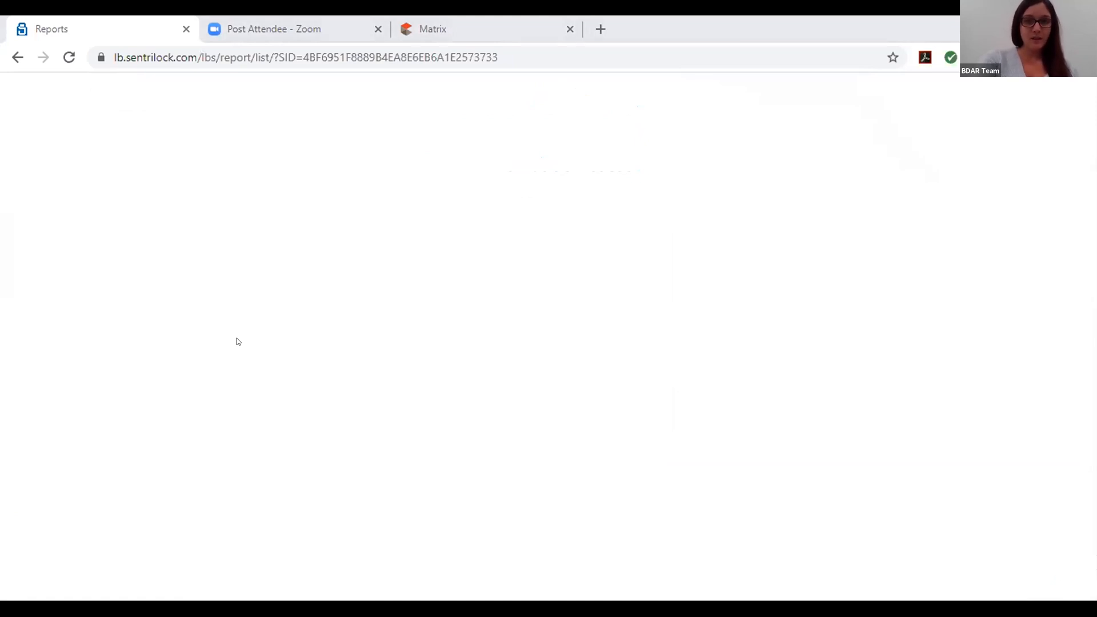
Go back to the Main Menu dashboard
scroll(540, 473, down, 3)
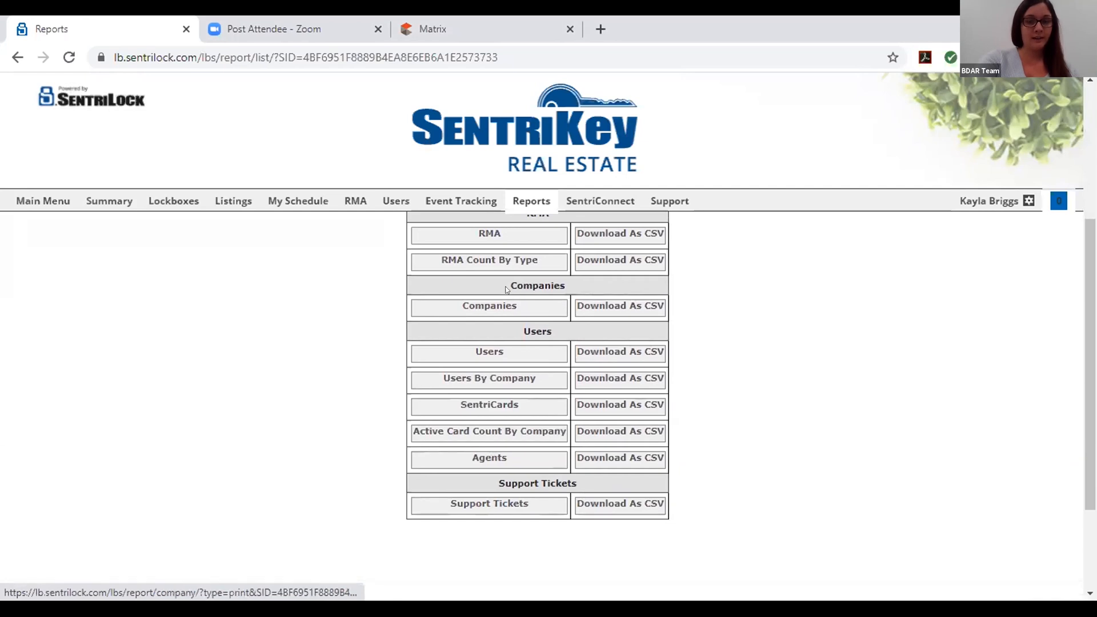
scroll(541, 473, up, 4)
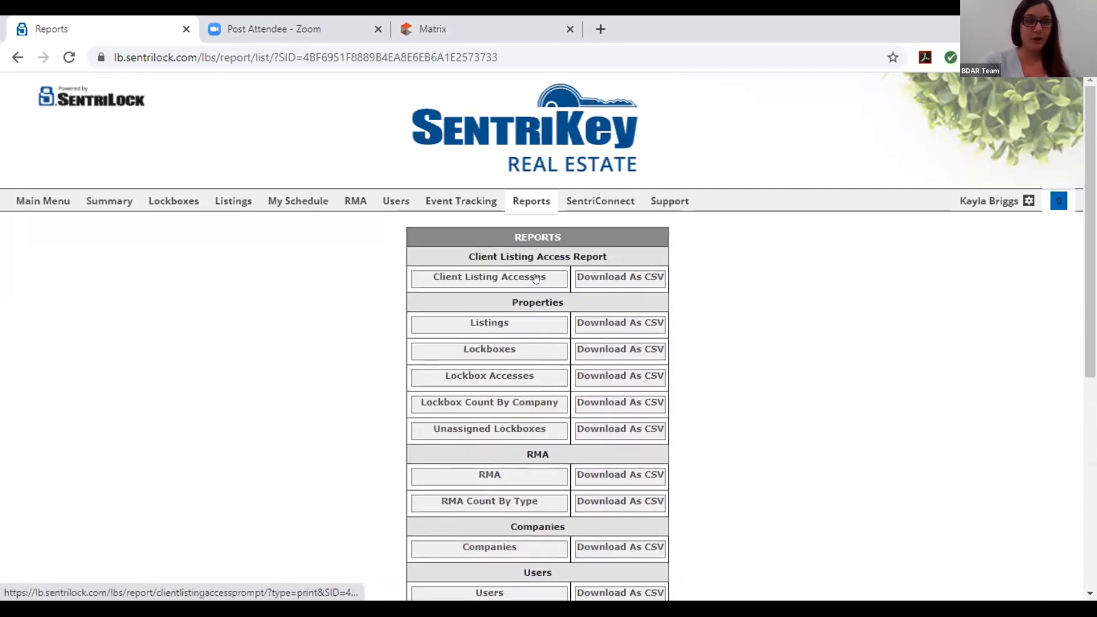
click(43, 201)
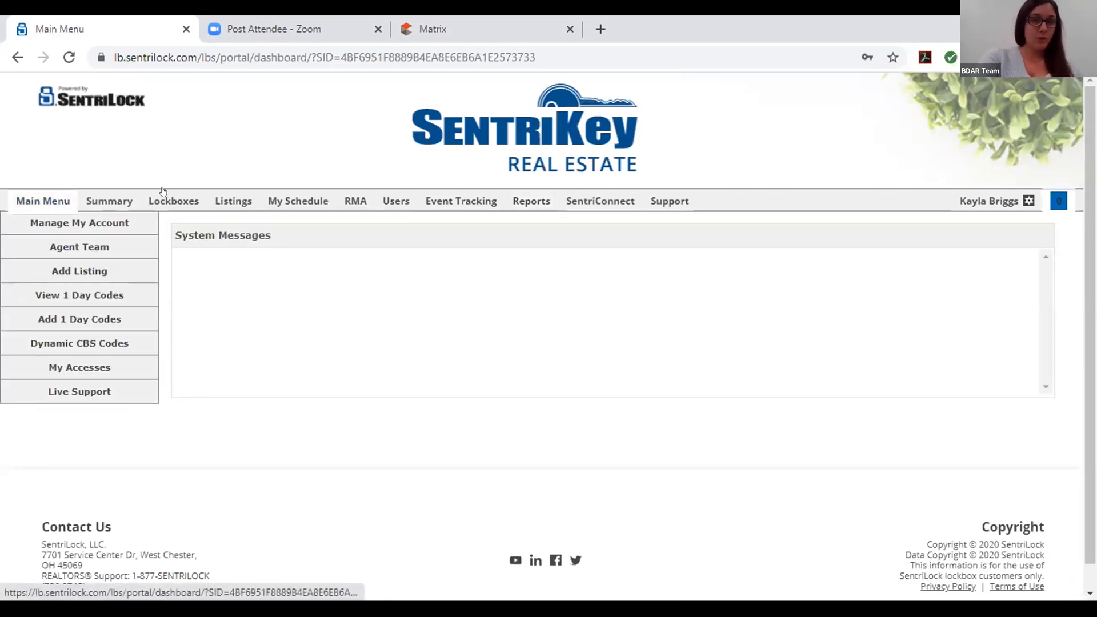
Start a new listing and open the Listing Agent search, closing it without a choice
click(81, 272)
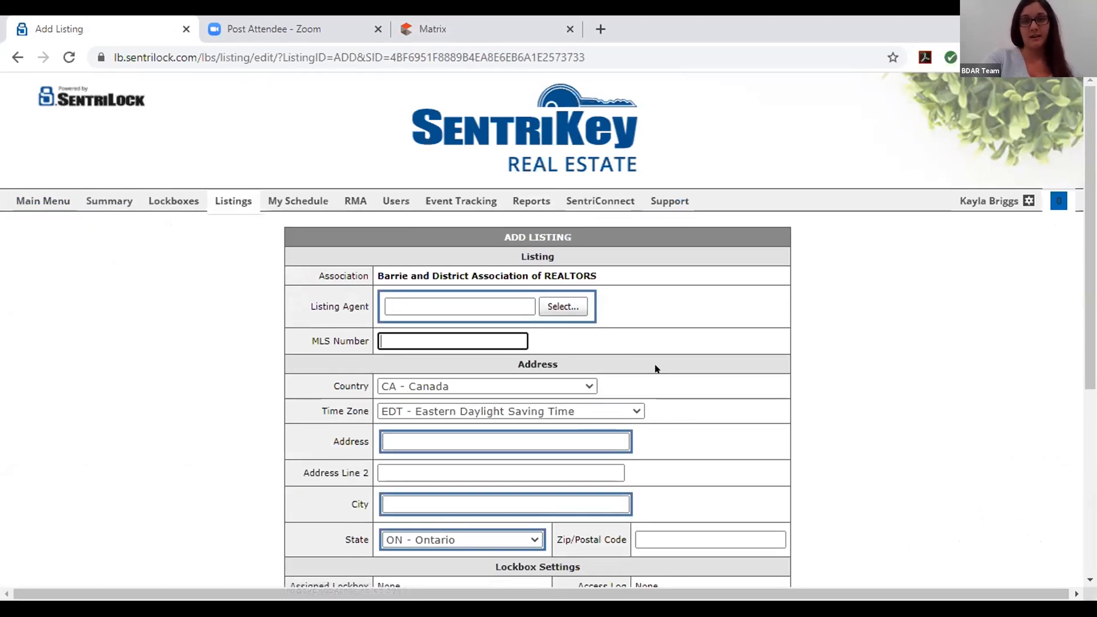
scroll(433, 400, down, 1)
scroll(434, 423, up, 1)
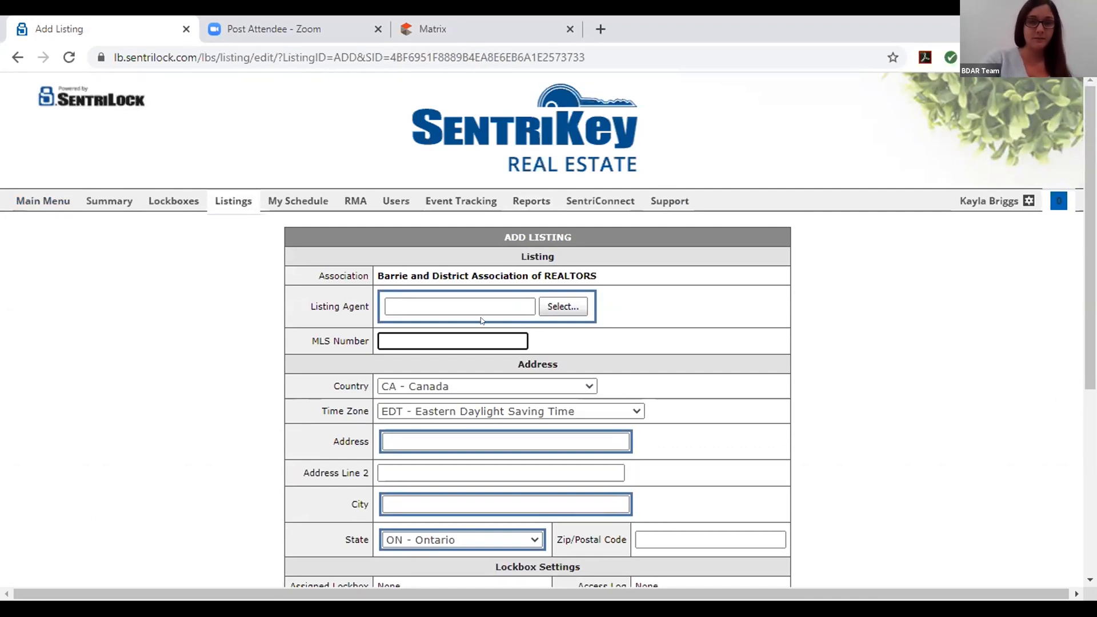
scroll(557, 323, down, 2)
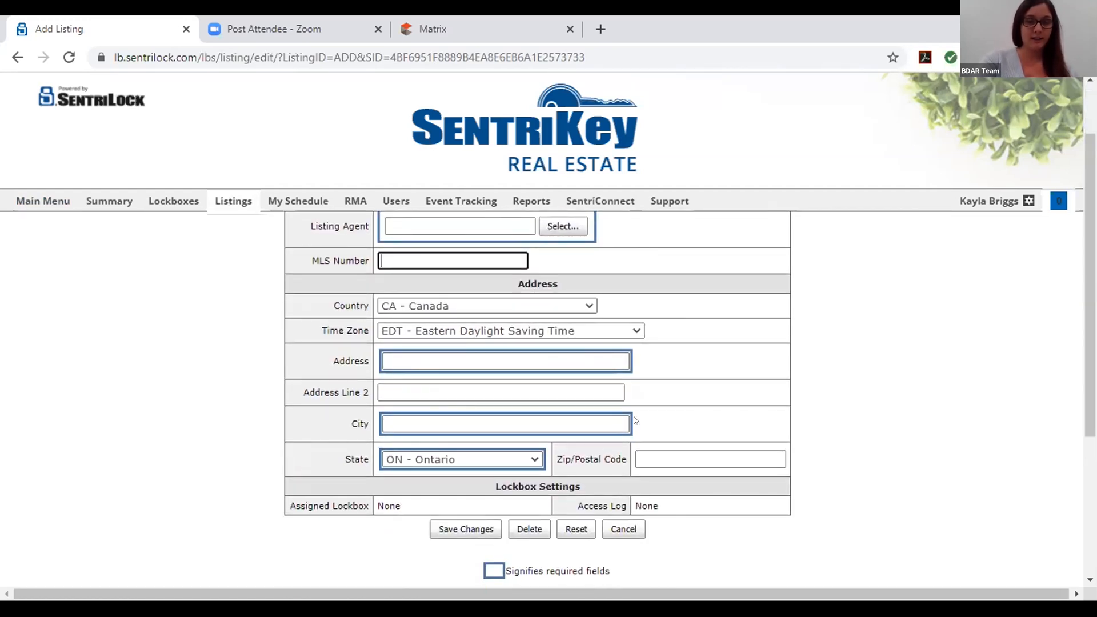
scroll(449, 487, up, 2)
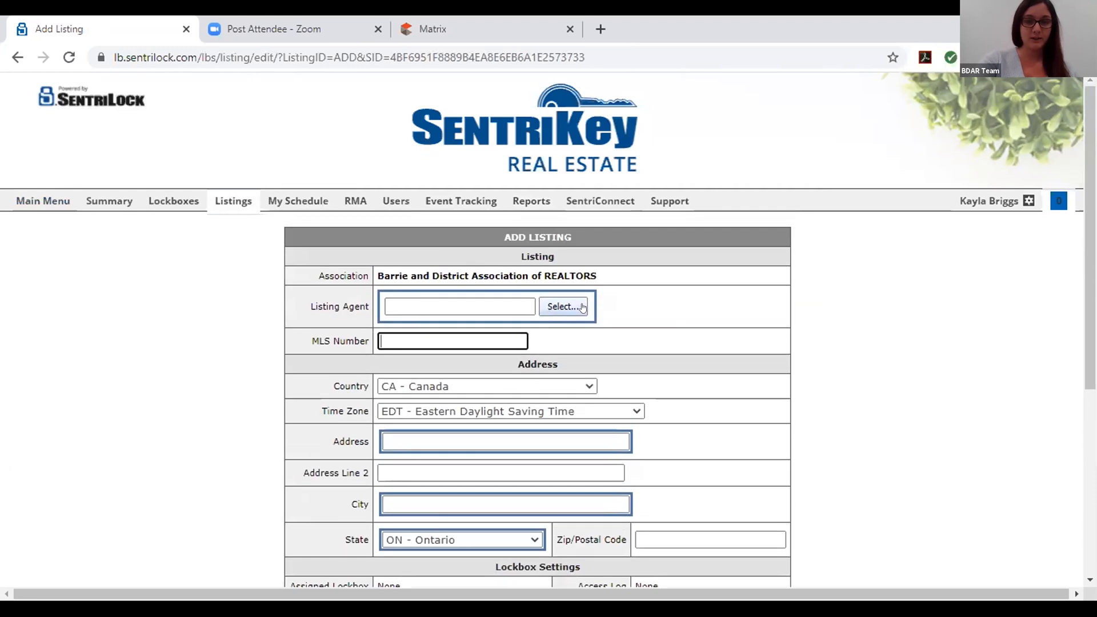
click(562, 306)
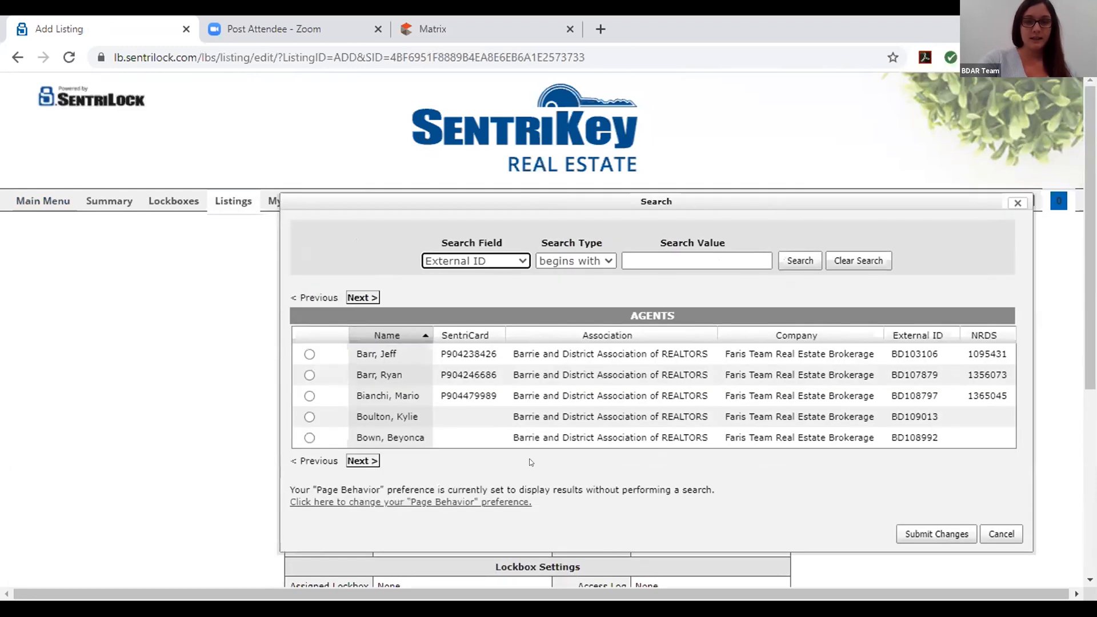
click(1001, 534)
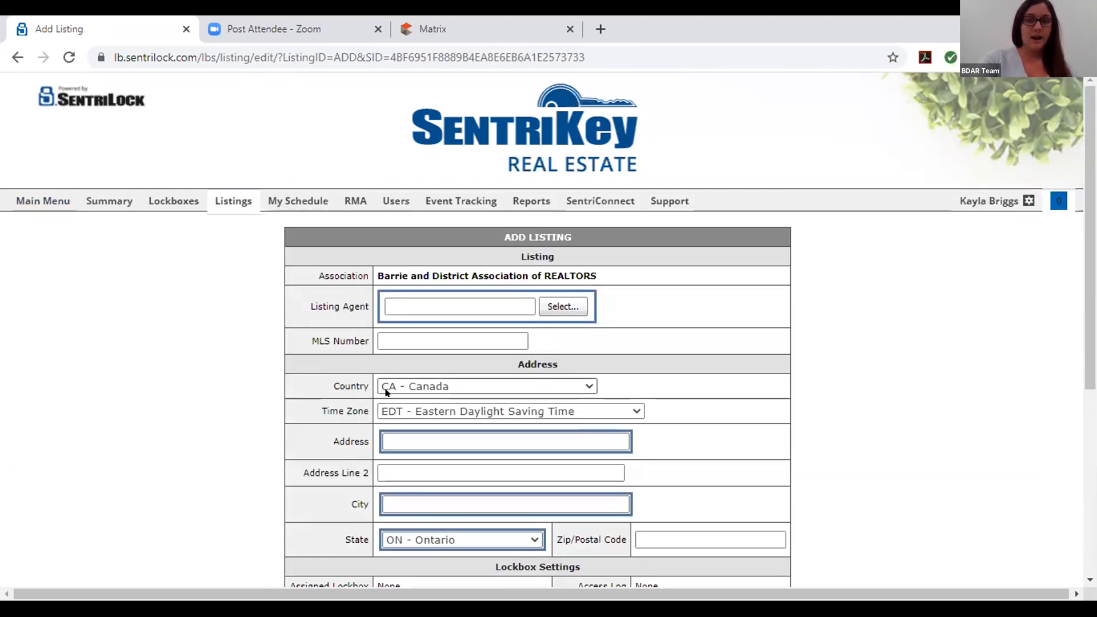
Enter '12' in the Address field, then delete the last digit
scroll(433, 263, down, 2)
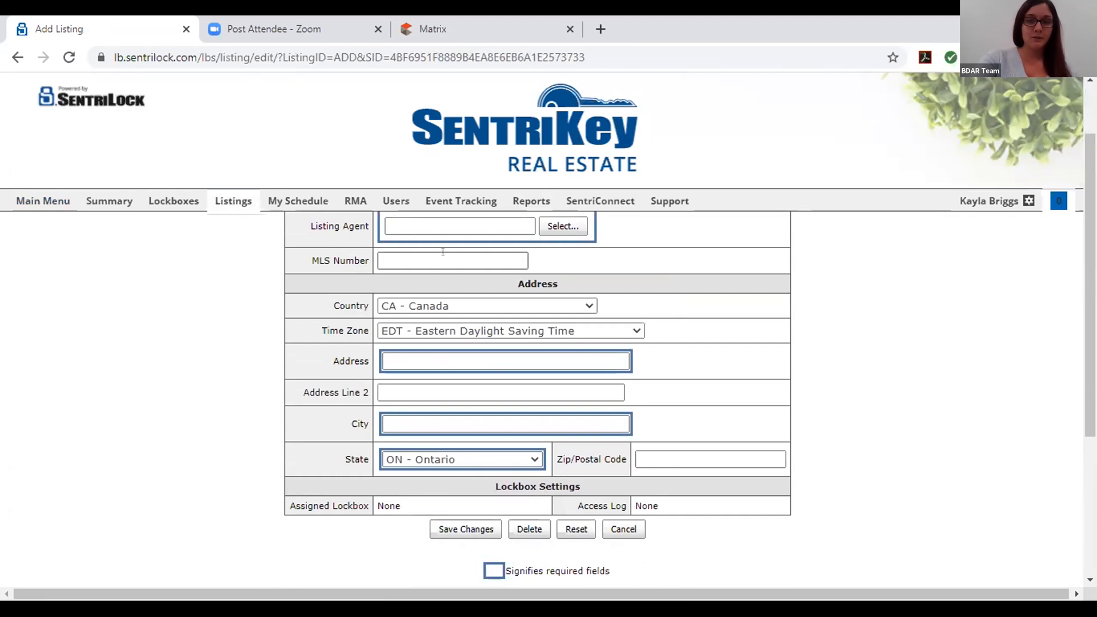
click(421, 360)
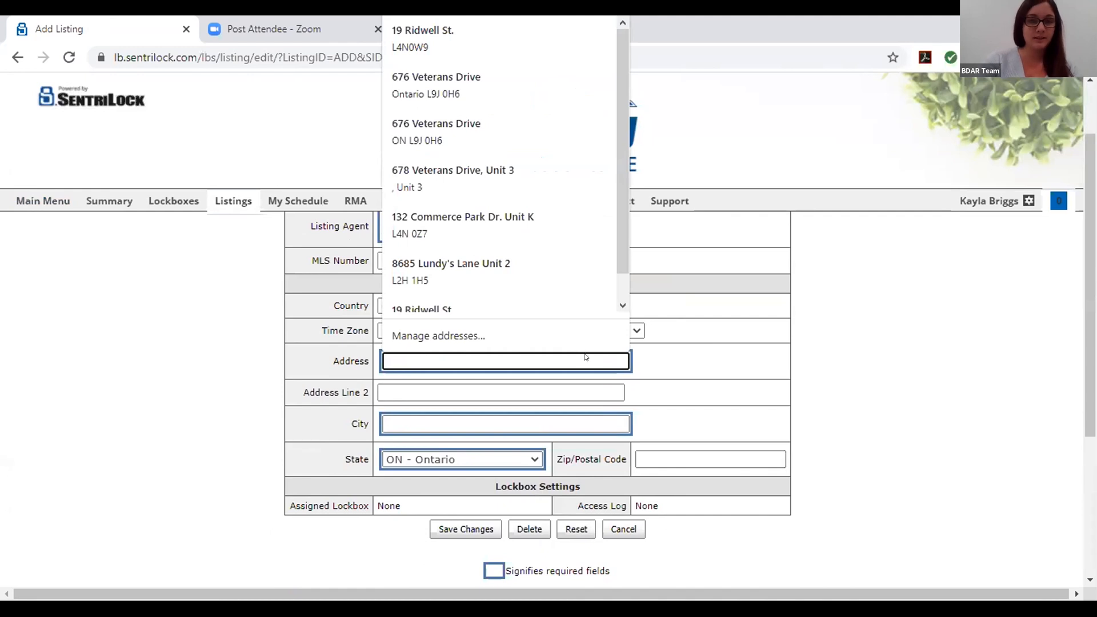
text(12)
key(BackSpace)
key(BackSpace)
scroll(495, 466, down, 1)
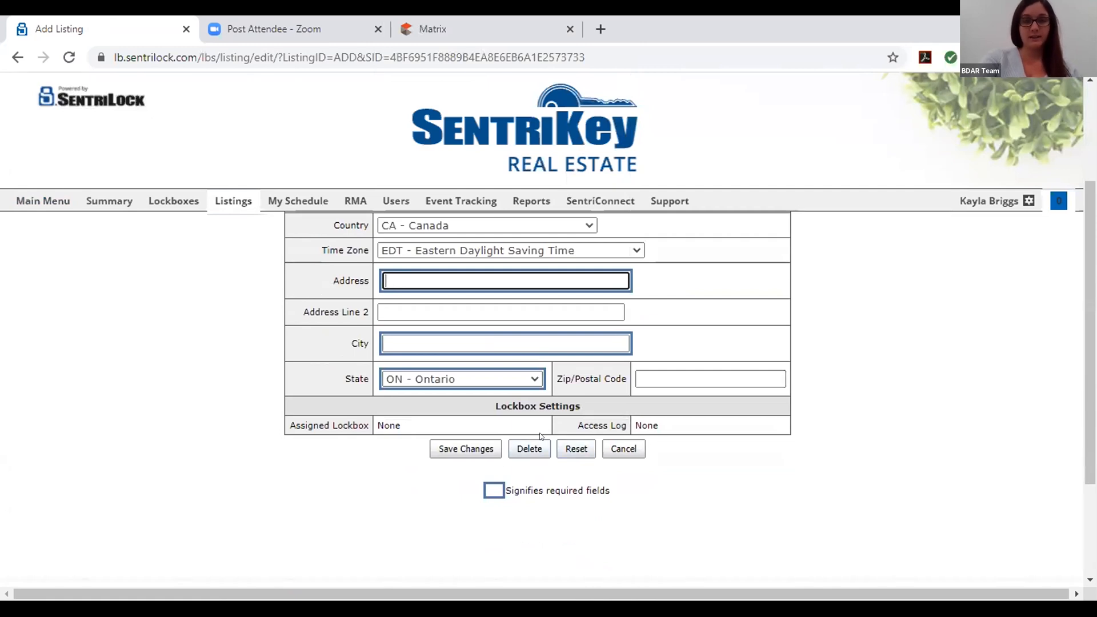
scroll(326, 385, up, 2)
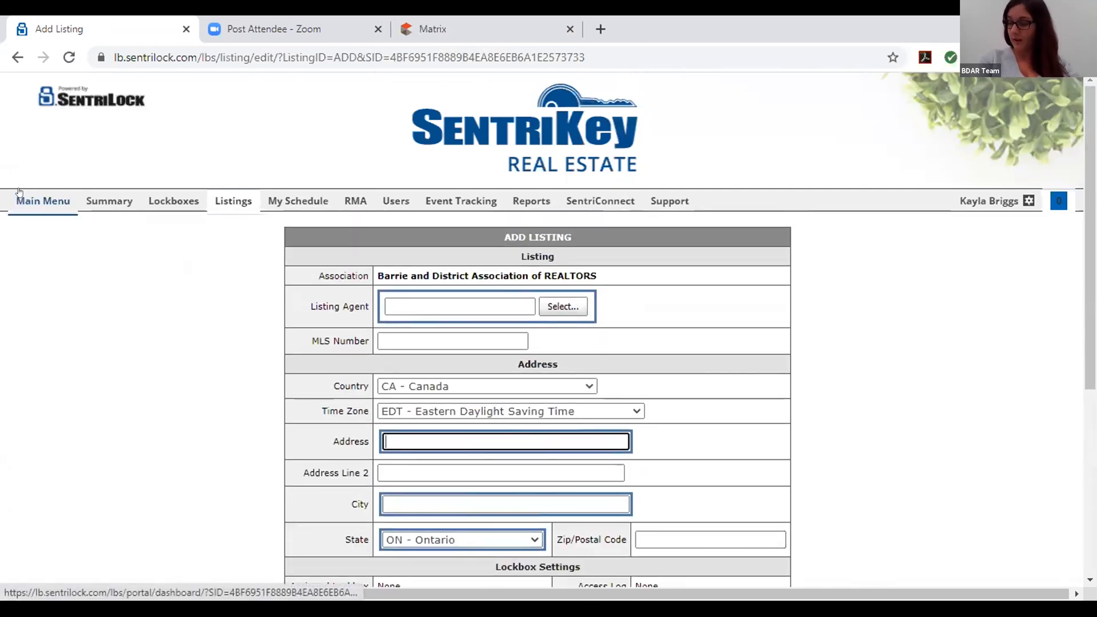
View the first Agent Team member's details without saving, then open the Add Agent Team Member form
click(19, 194)
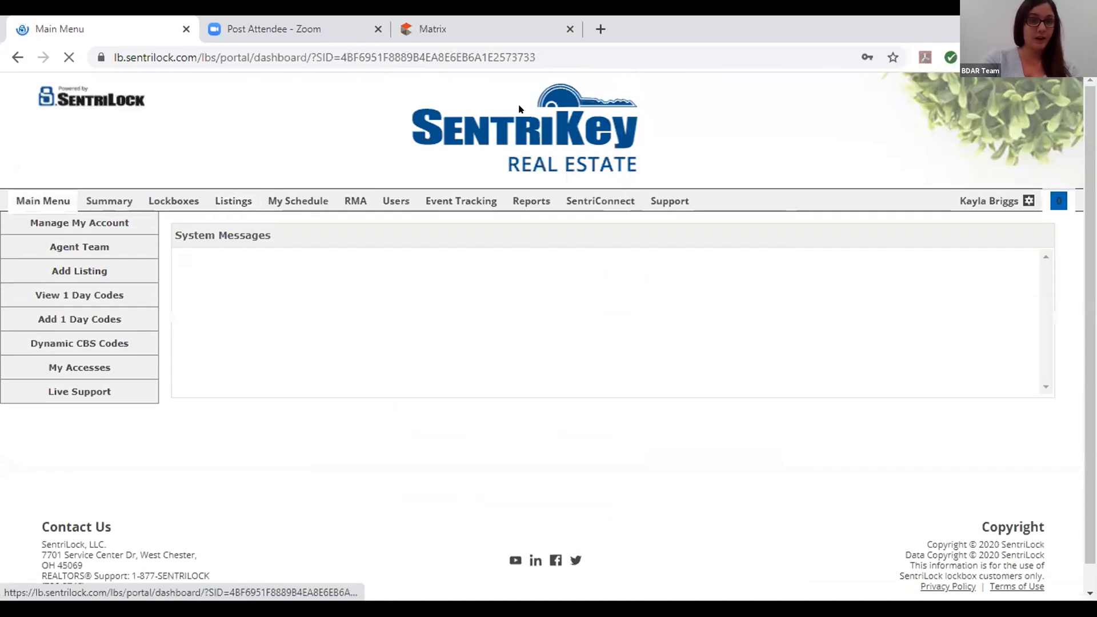
click(79, 247)
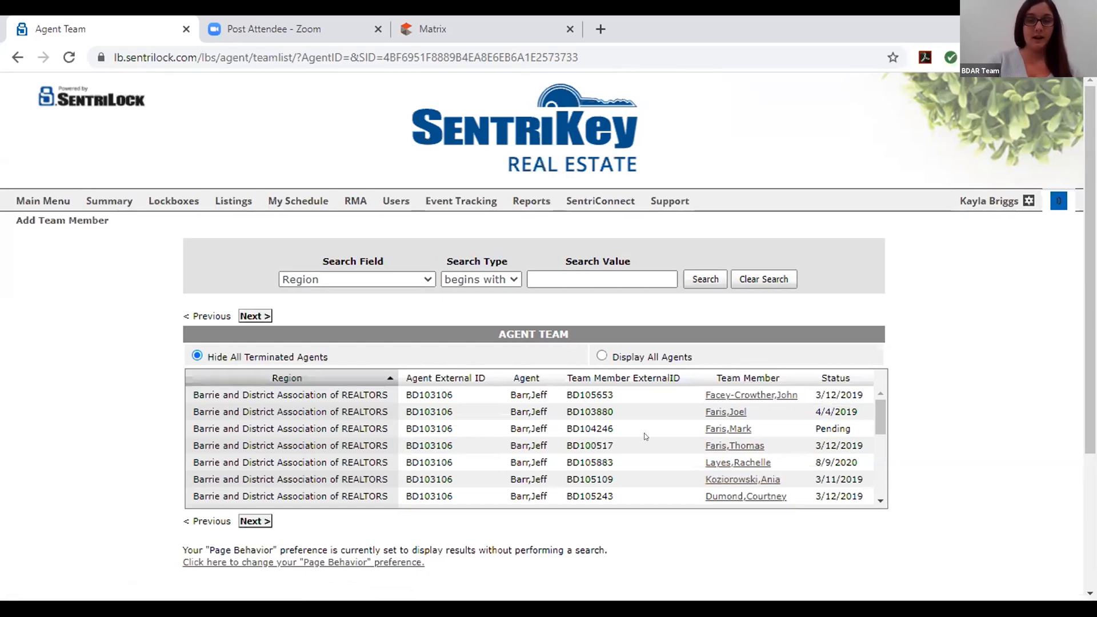
click(737, 395)
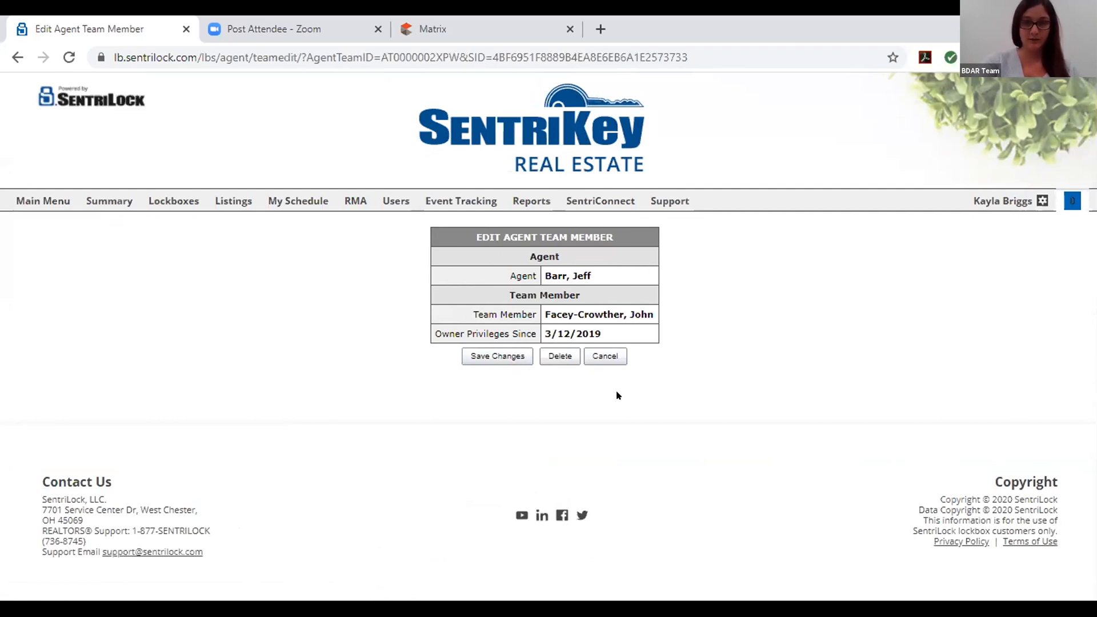
click(605, 360)
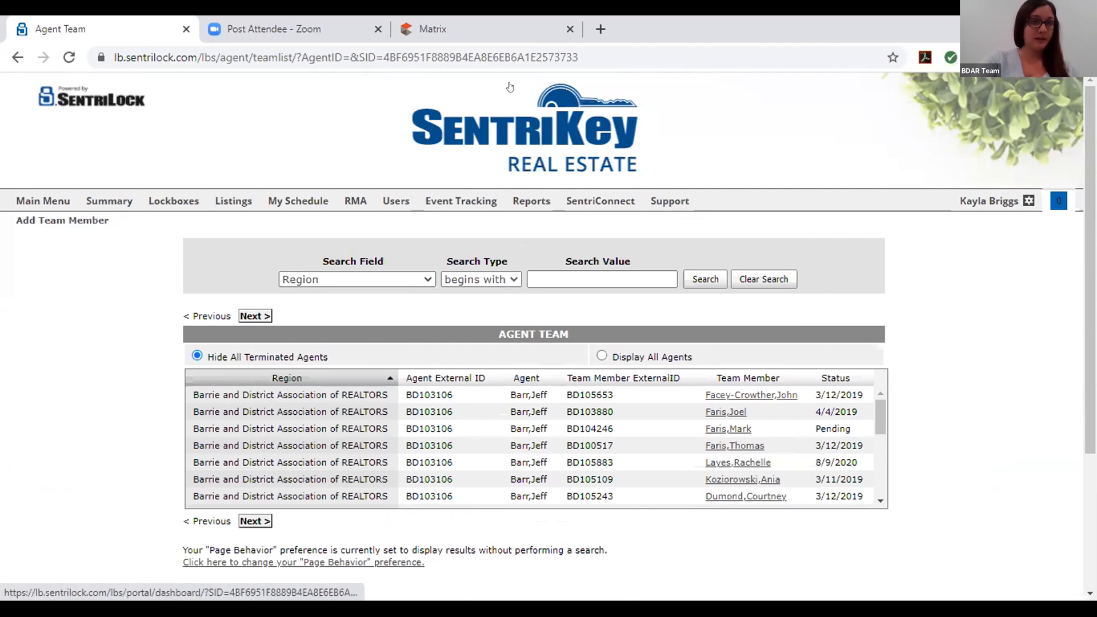
click(86, 223)
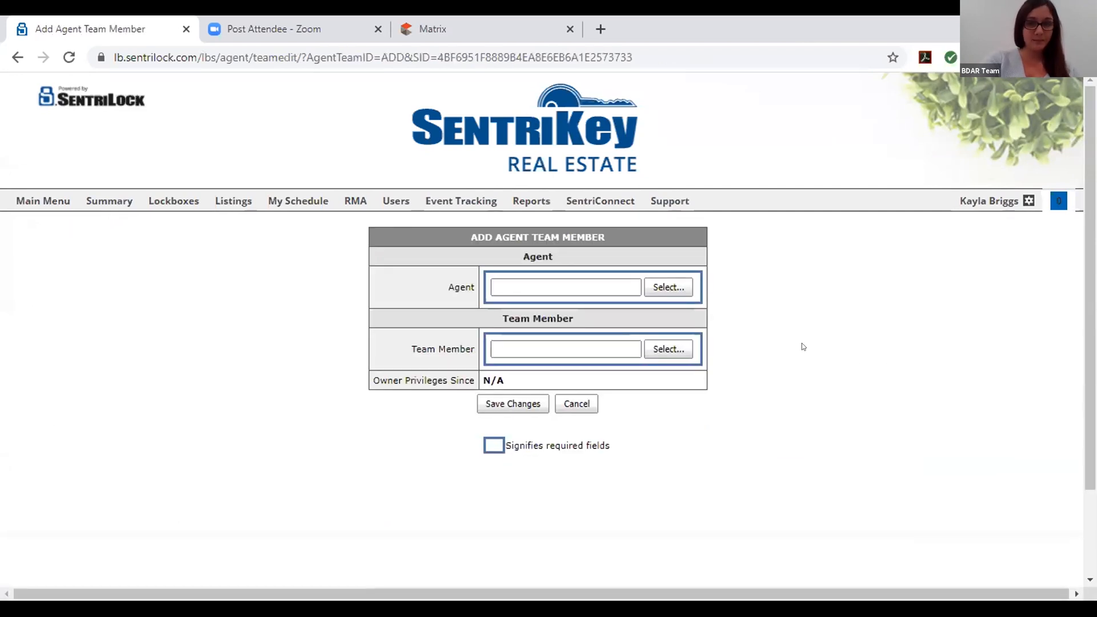
Pick an agent and a team member from the search lists, then cancel the new member
click(661, 283)
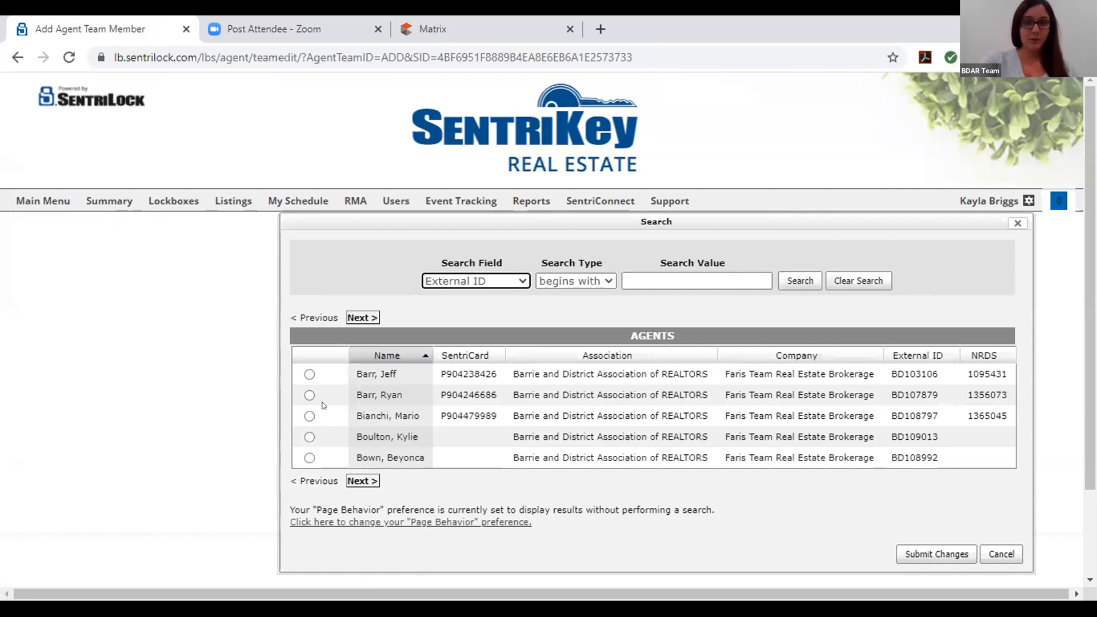
click(309, 373)
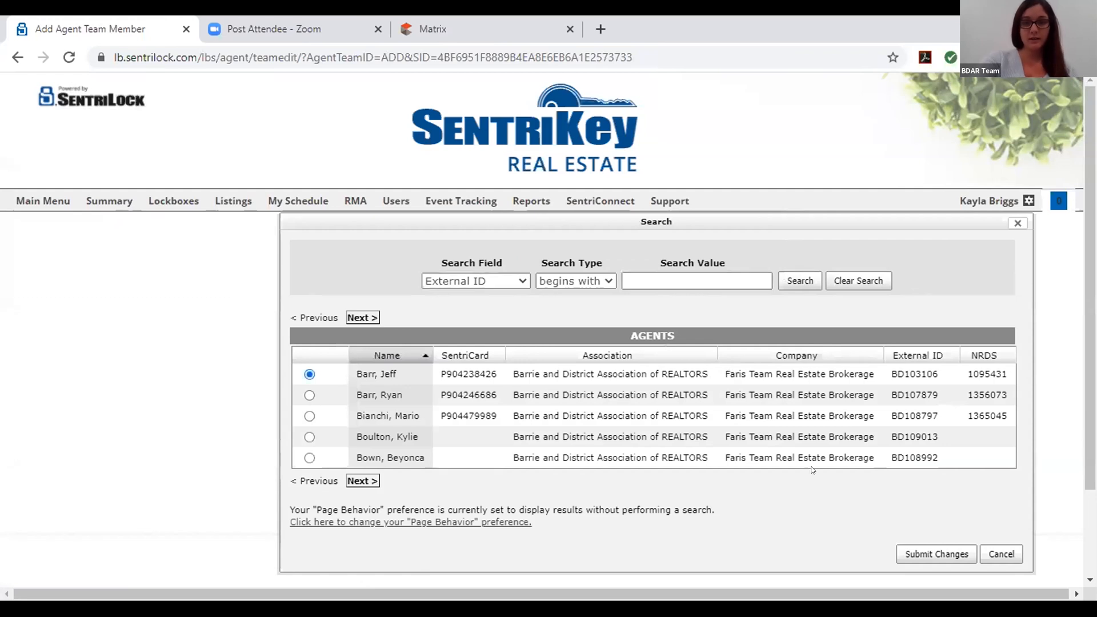
click(936, 554)
click(668, 348)
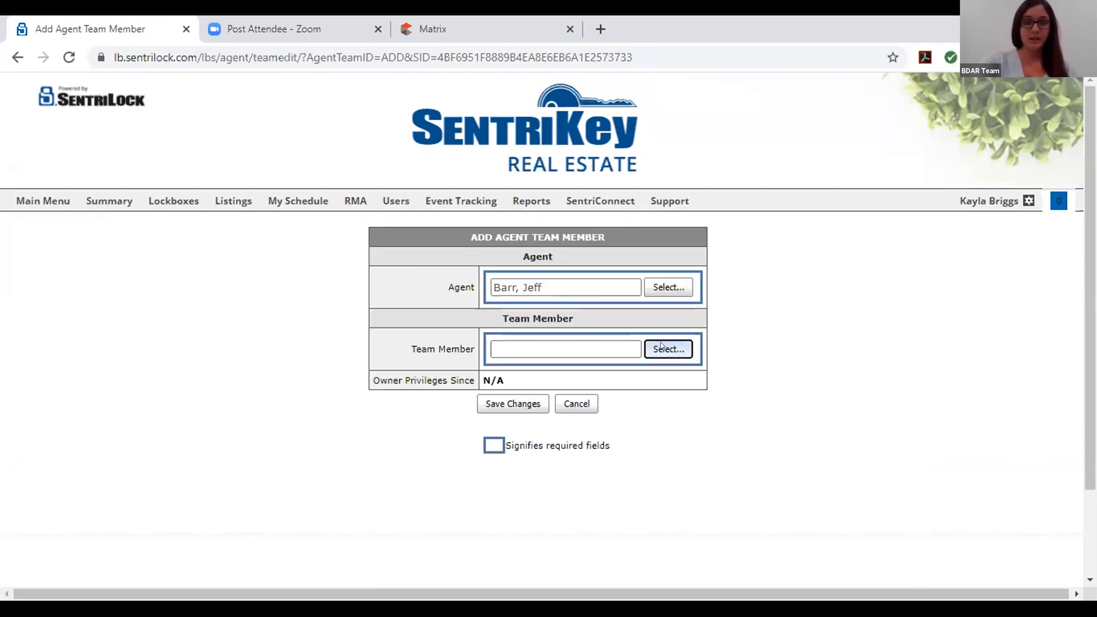
click(309, 374)
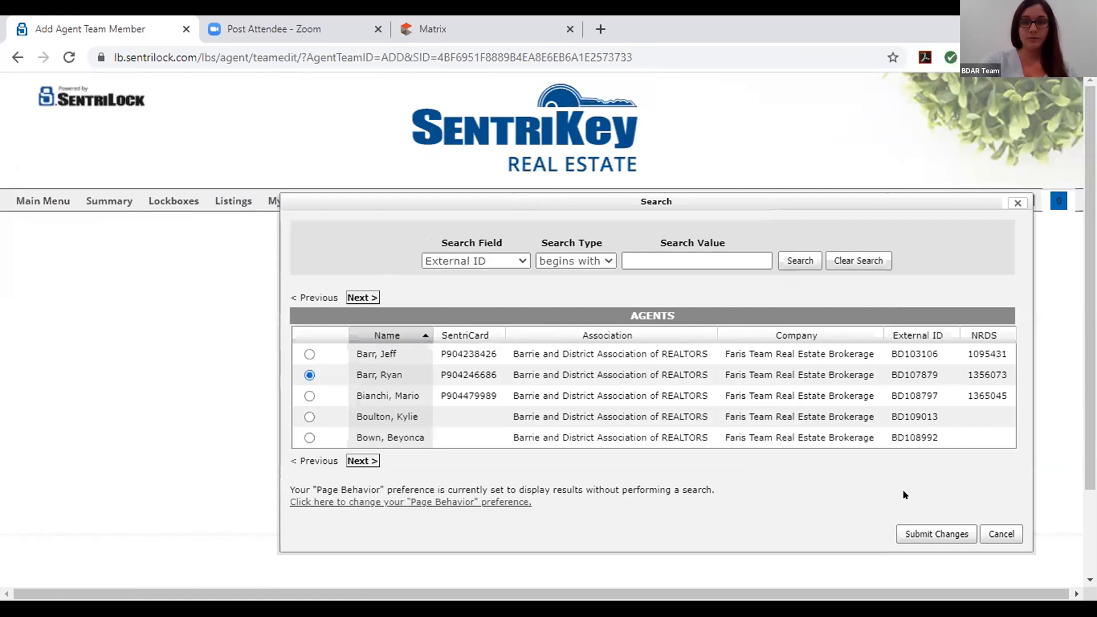
click(917, 534)
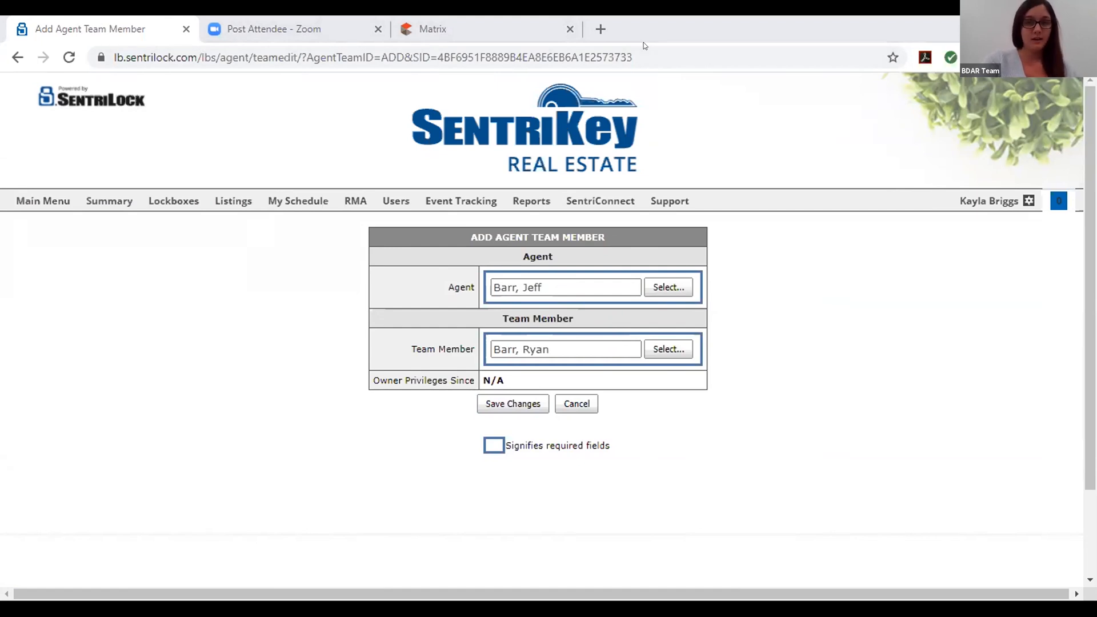
click(561, 406)
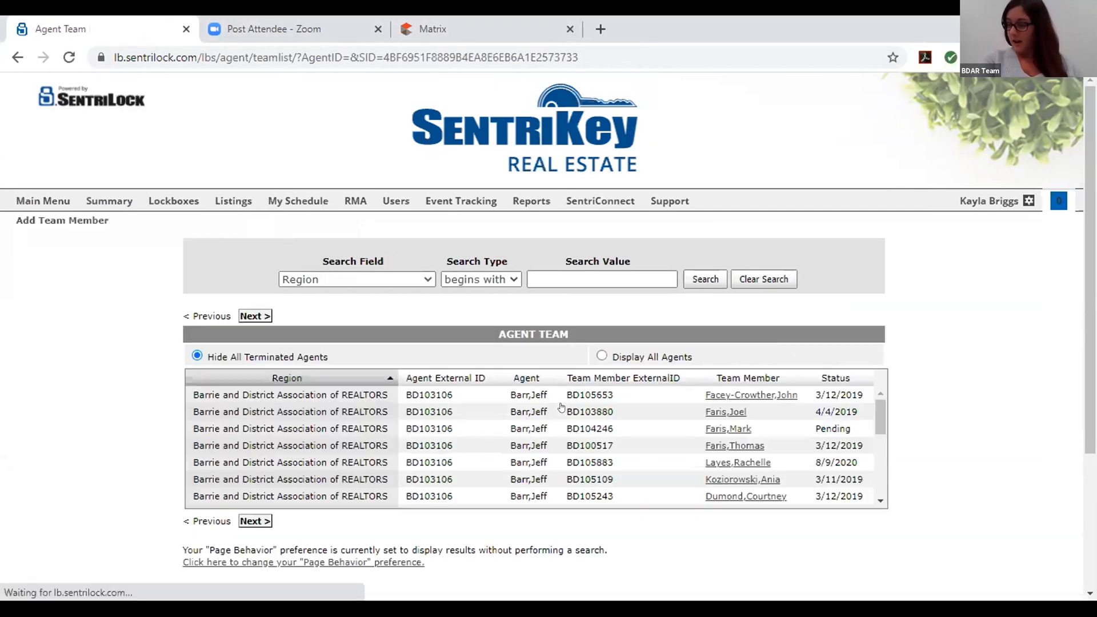
Go through the Main Menu to the SentriConnect Access page
click(59, 199)
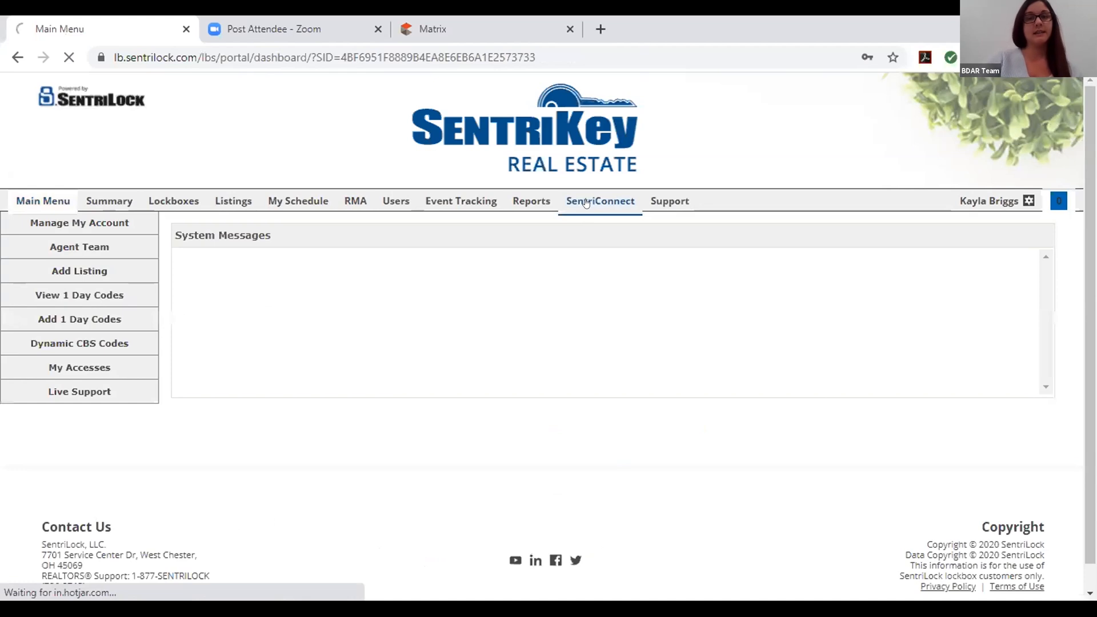
click(586, 202)
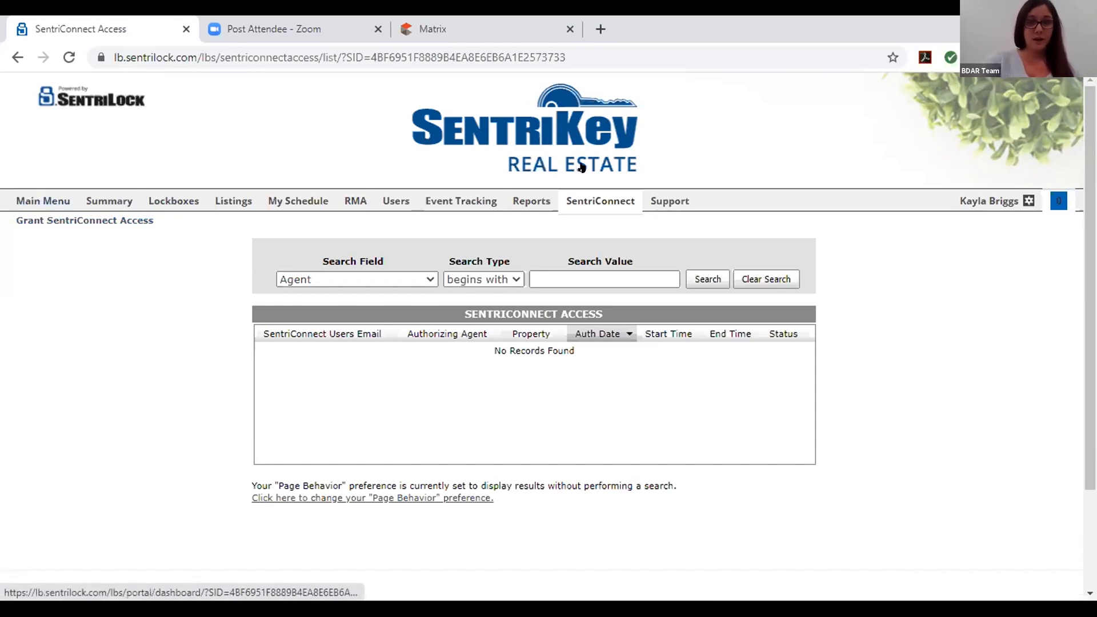
Start a SentriConnect access grant and fill in the user's e-mail from autofill
click(48, 220)
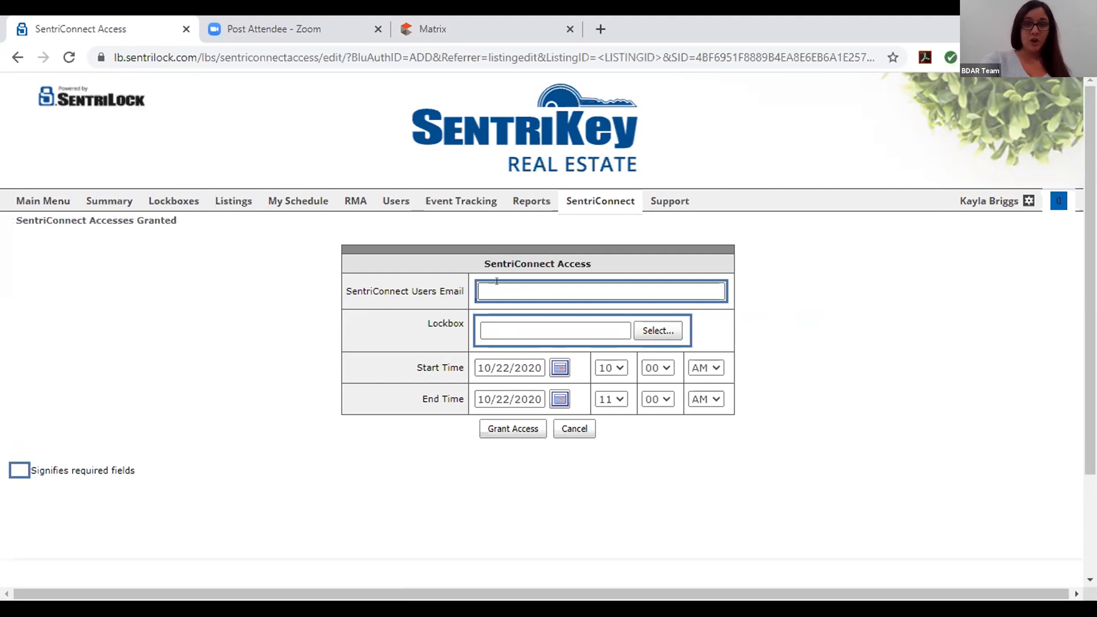
click(549, 289)
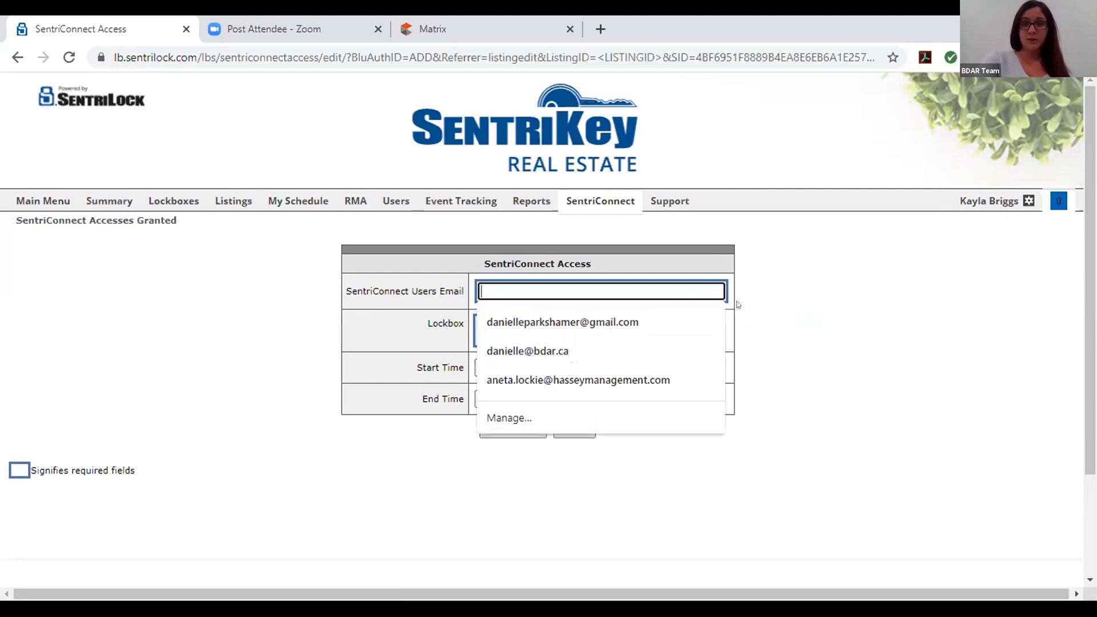
click(529, 350)
Search lockboxes by Agent Last Name 'barr', then close the search without selecting
click(658, 330)
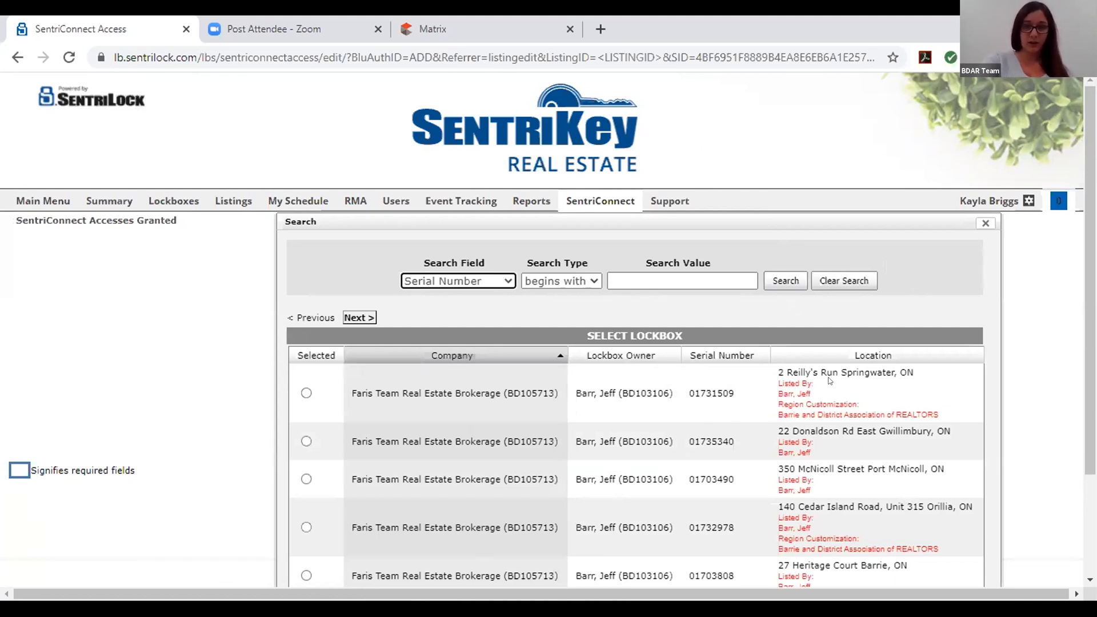
click(866, 355)
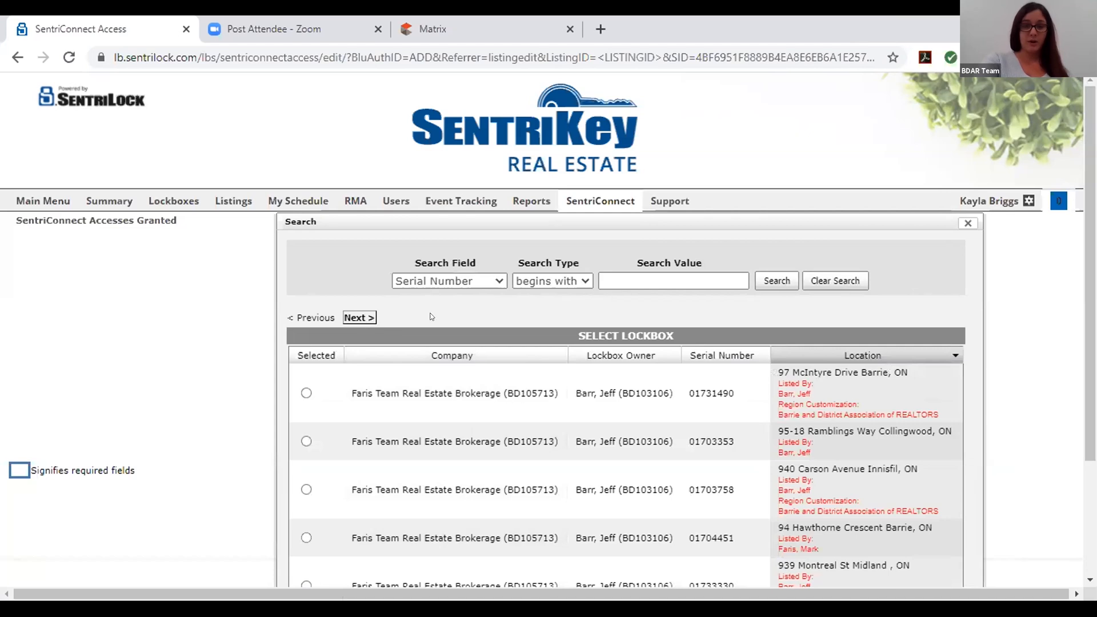
click(440, 280)
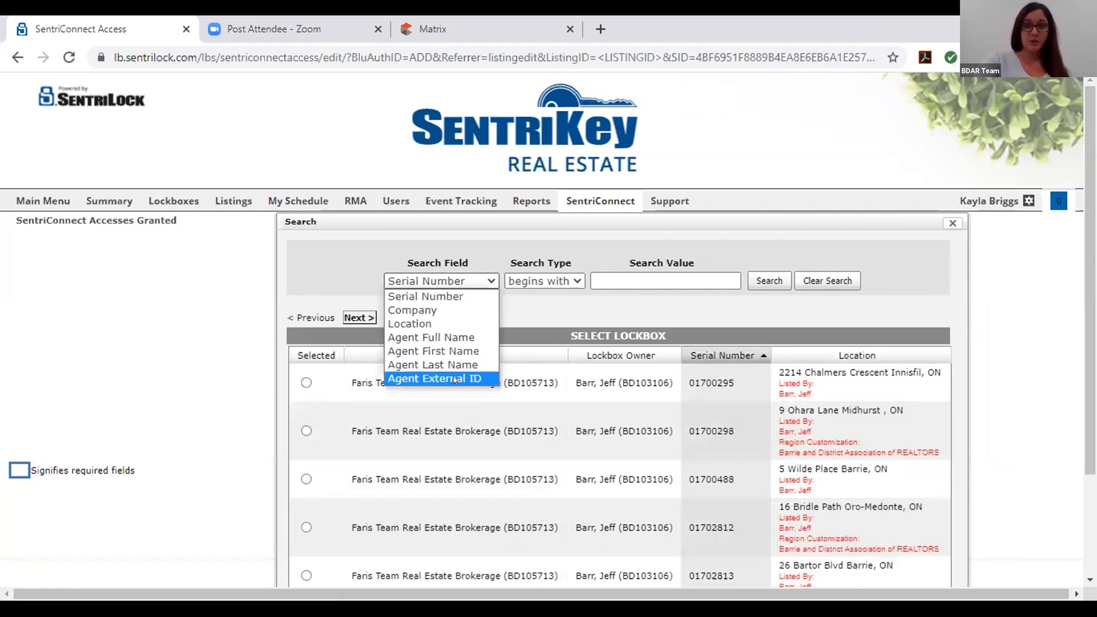
click(433, 365)
text(barr)
key(Return)
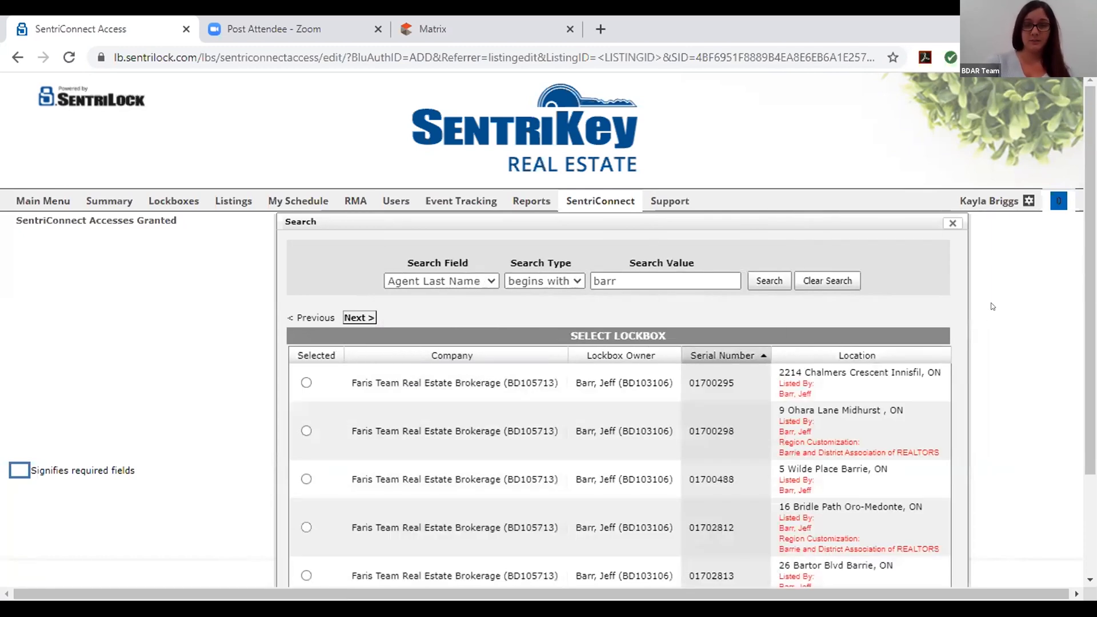
click(951, 224)
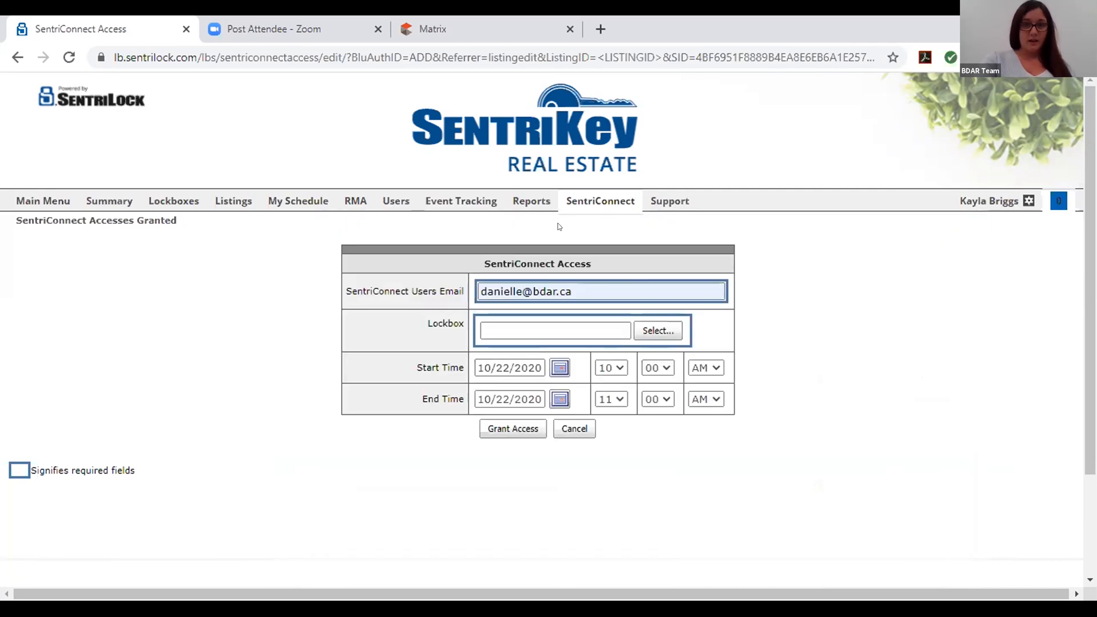
Check the Start Time calendar without changing the date, then cancel the access grant
click(560, 368)
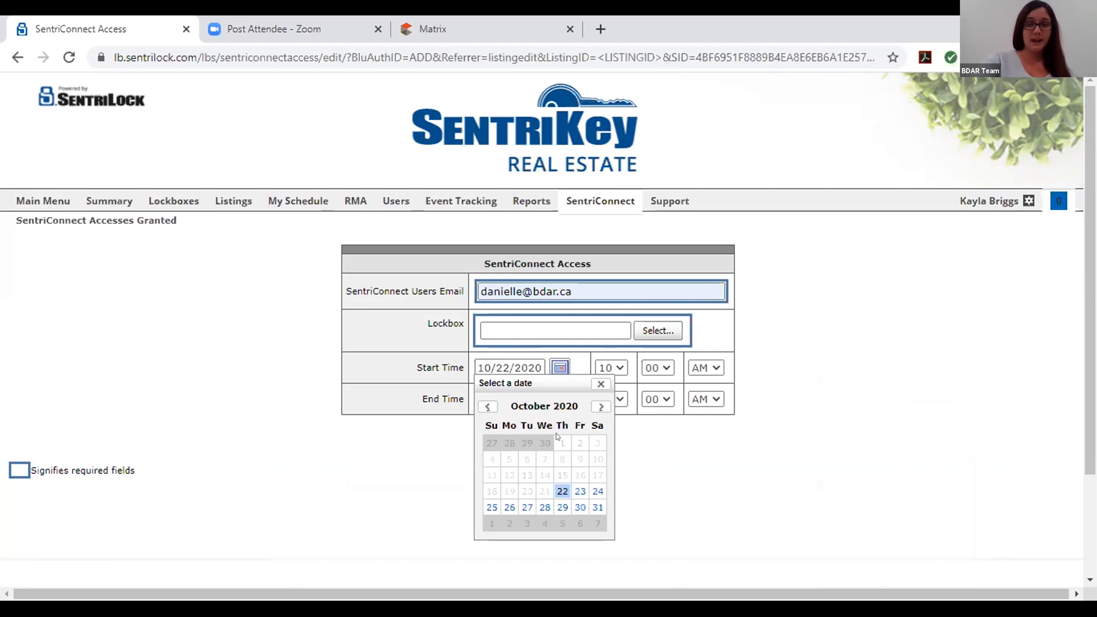
click(598, 384)
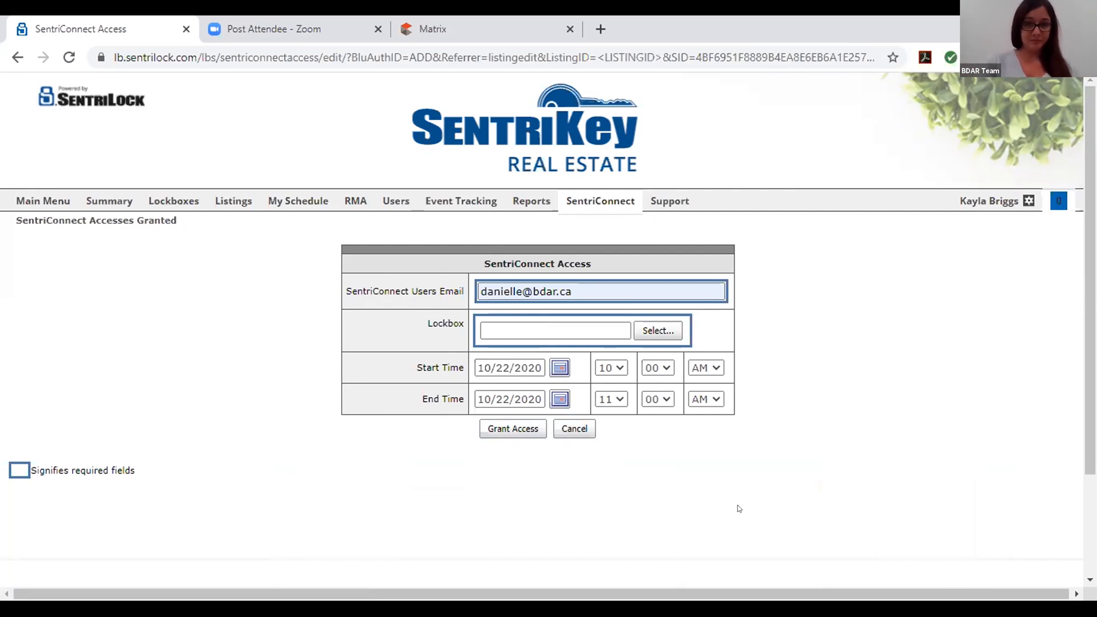
click(573, 429)
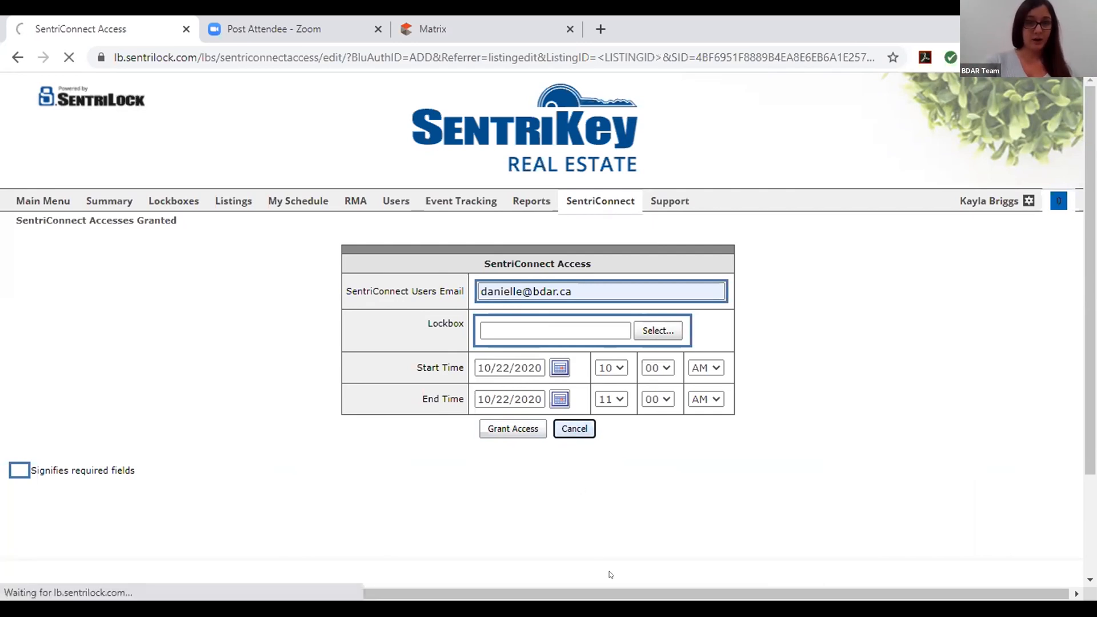
Leave the SentriConnect page for the Main Menu dashboard
click(43, 200)
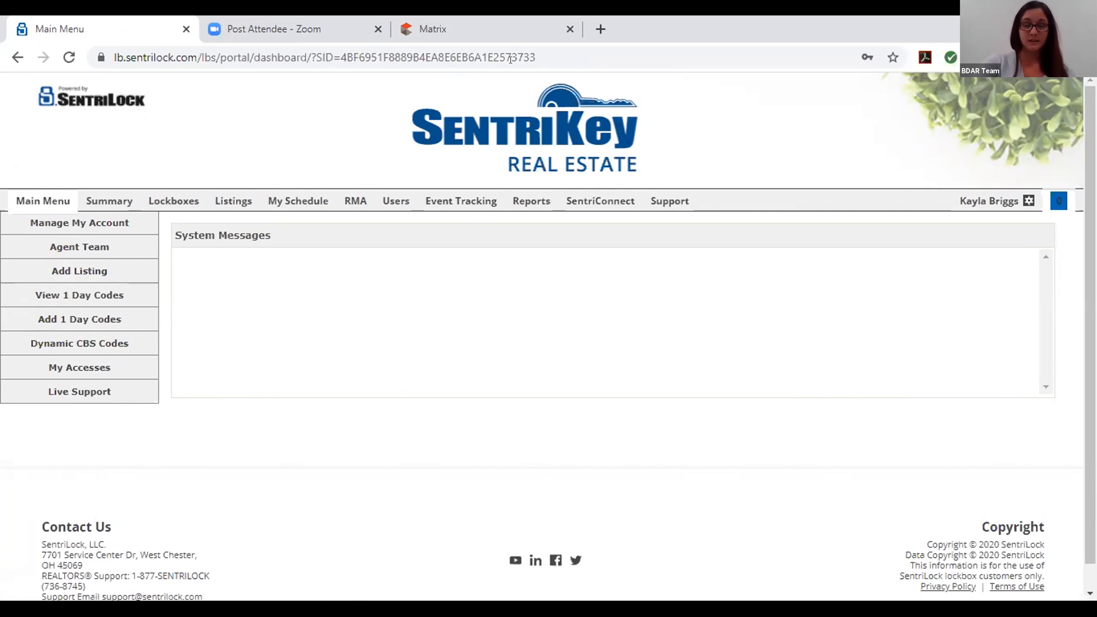
Open the One Day Codes list and start a new code with Add 1 Day Code
click(79, 294)
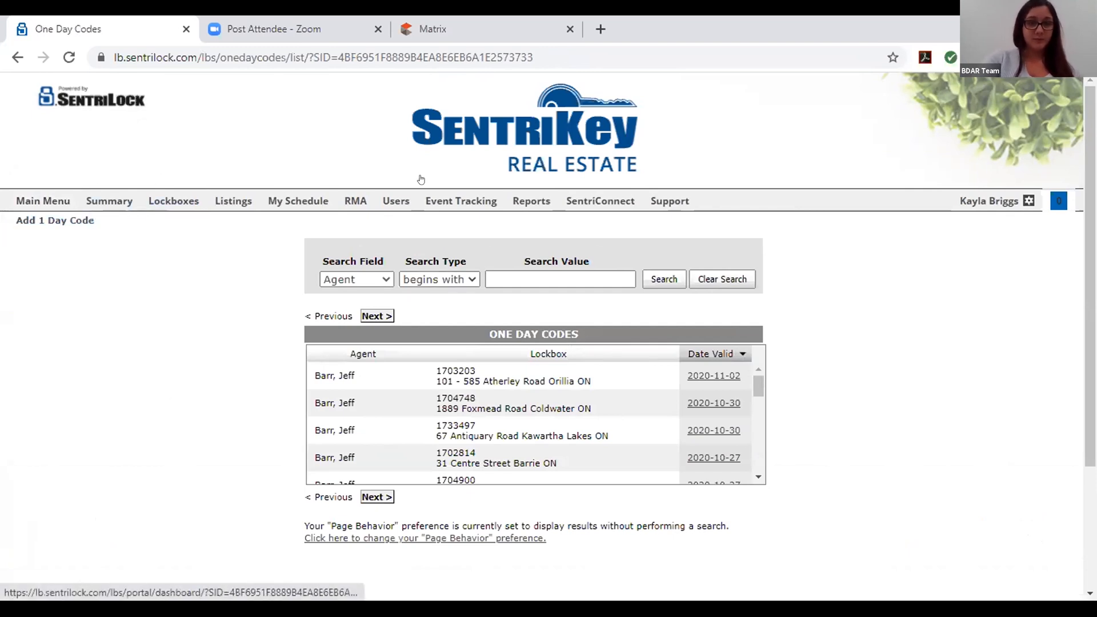
click(30, 202)
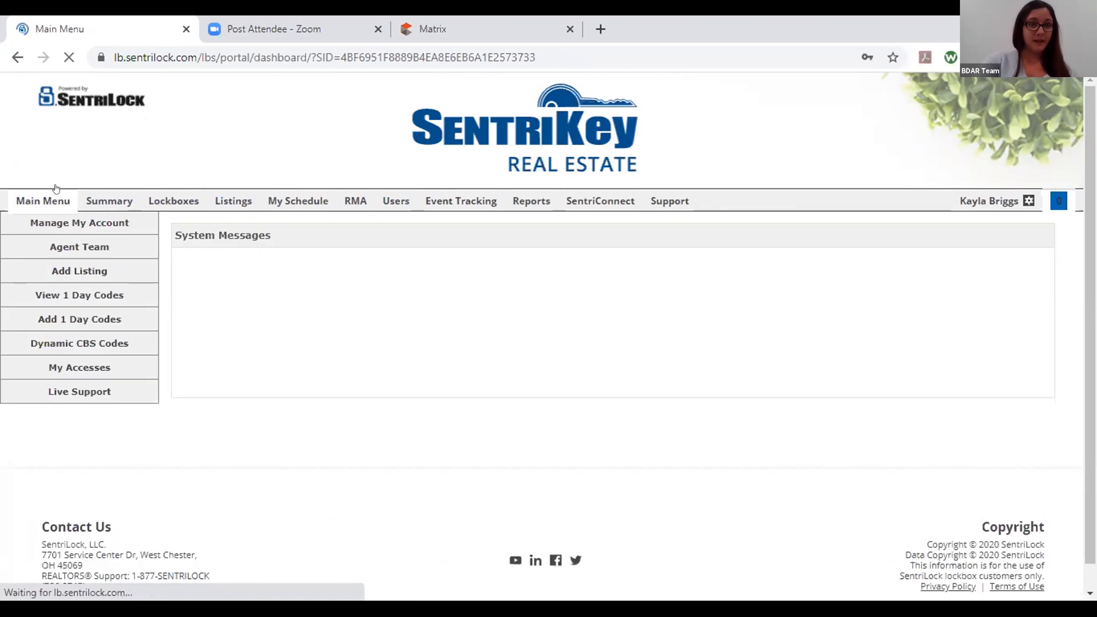
click(111, 290)
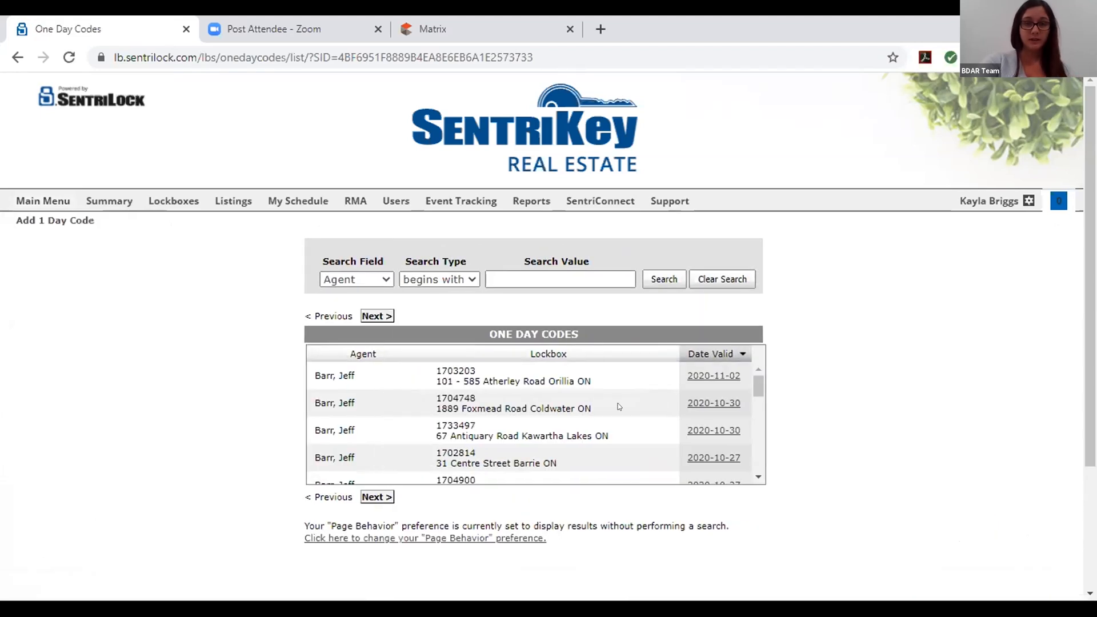
scroll(683, 423, down, 5)
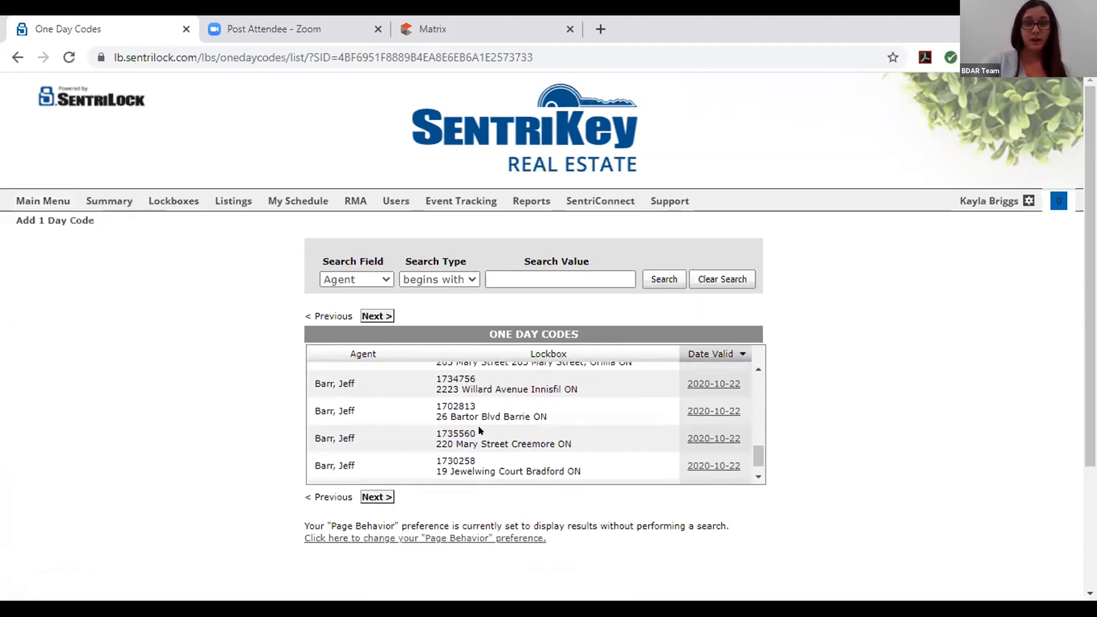
scroll(482, 433, down, 1)
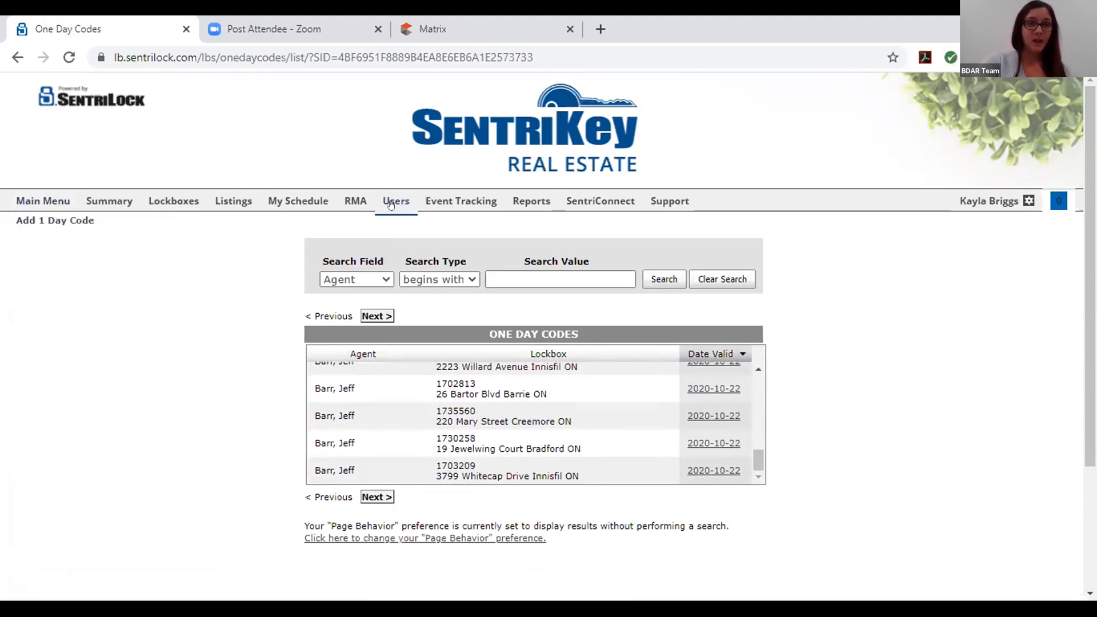
click(55, 220)
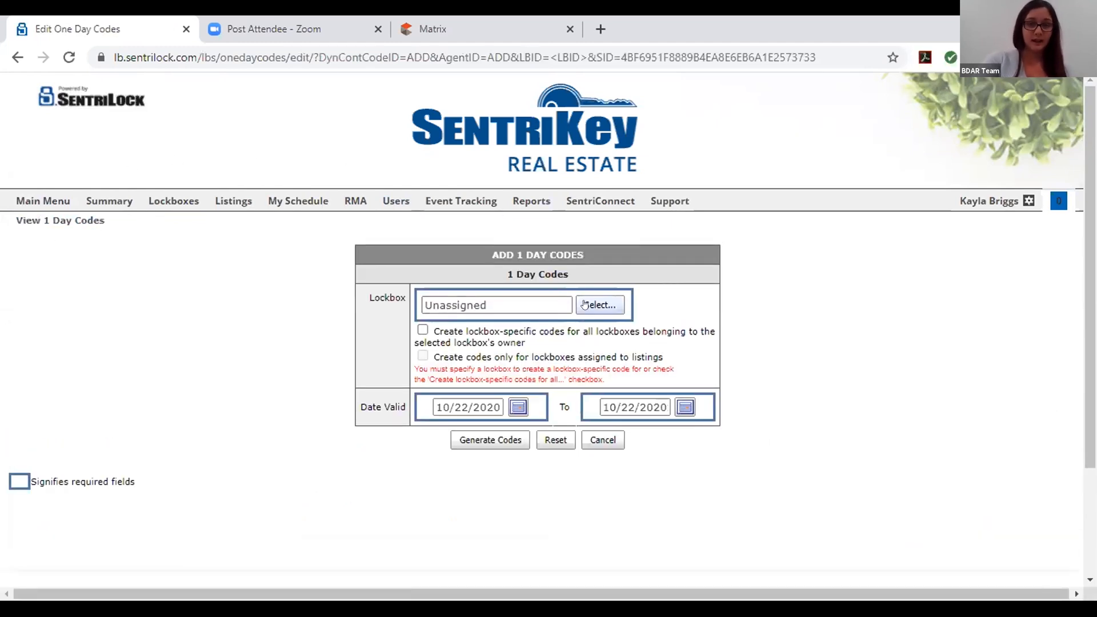
Open the lockbox picker for the one-day code and search by Agent Last Name
click(599, 304)
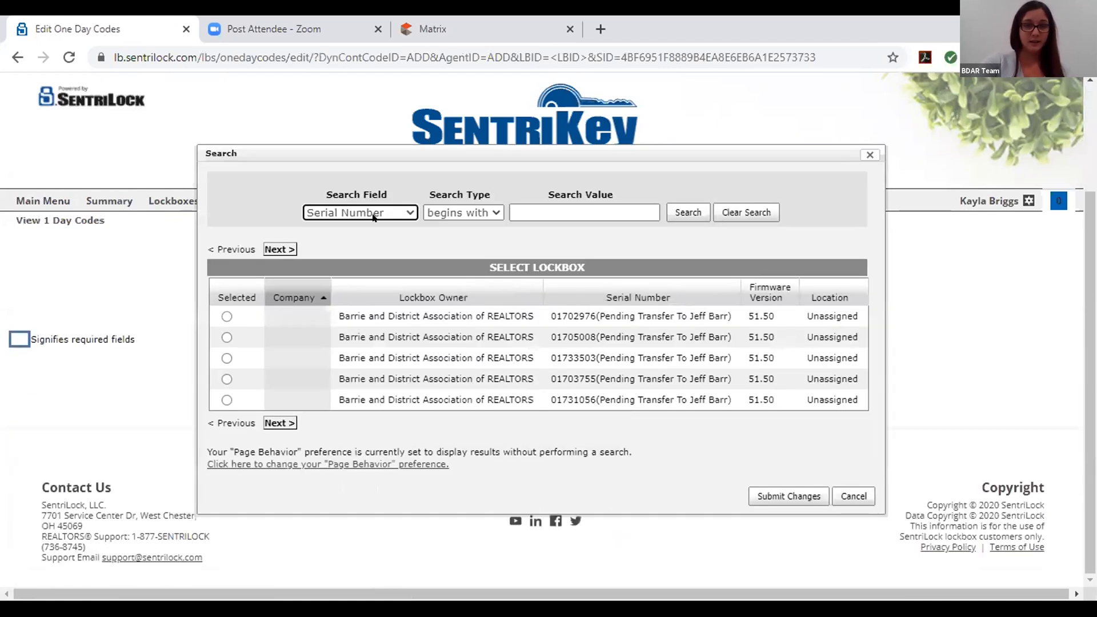
click(373, 214)
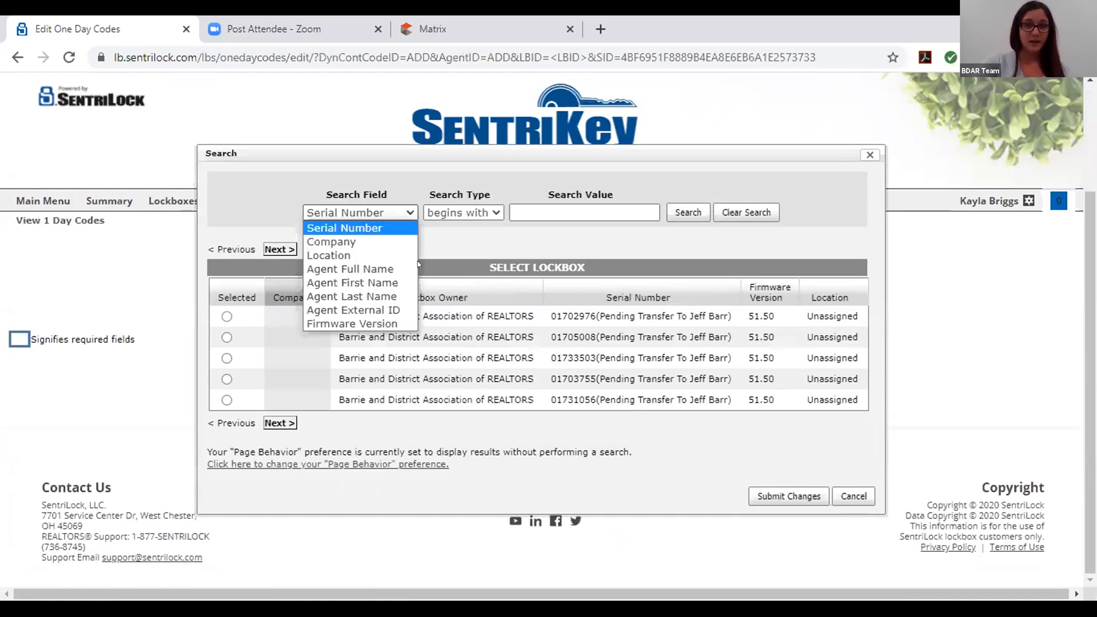
click(376, 283)
click(360, 212)
click(354, 296)
Search lockboxes by the agent's last name and submit the first result for the code
click(549, 213)
text(barr)
key(Return)
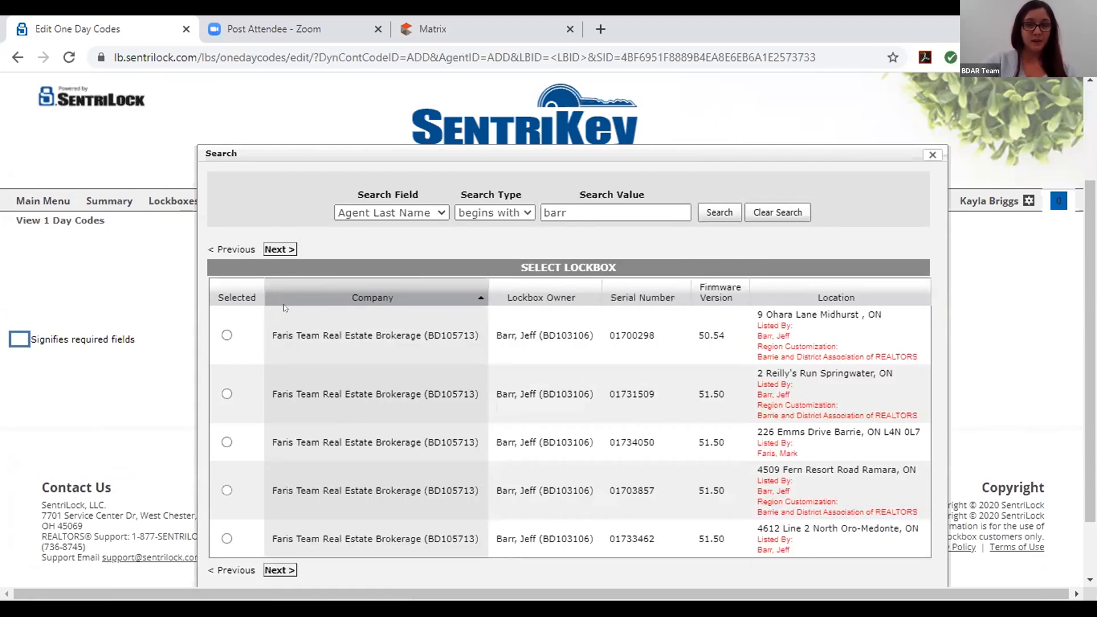
click(226, 335)
click(801, 577)
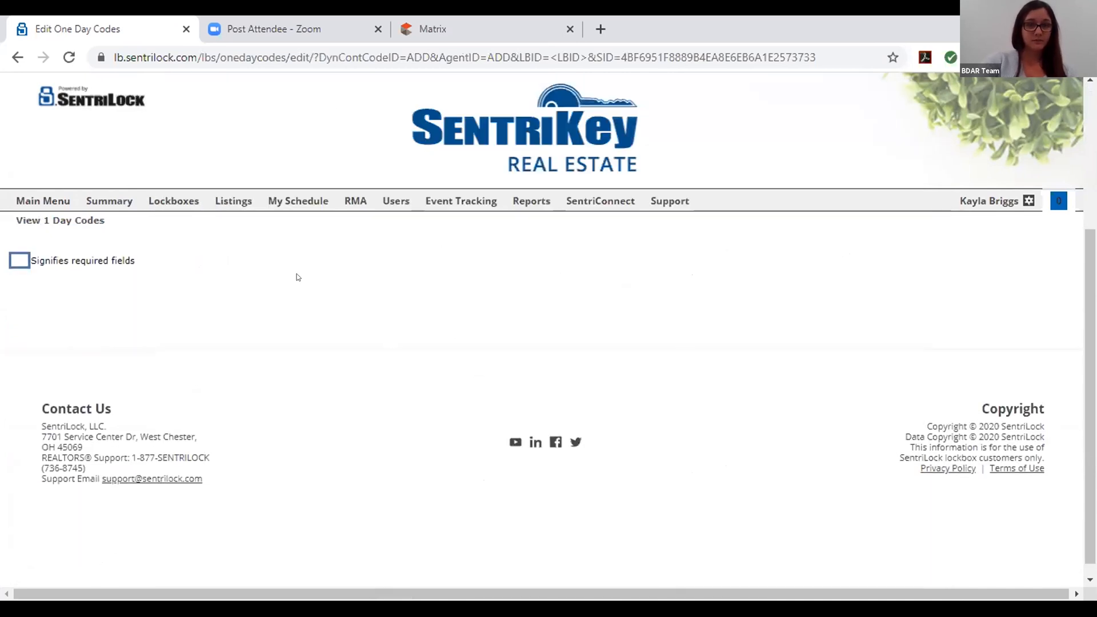
Review the 1 Day Codes list, then start another one-day code and close its lockbox search
click(71, 220)
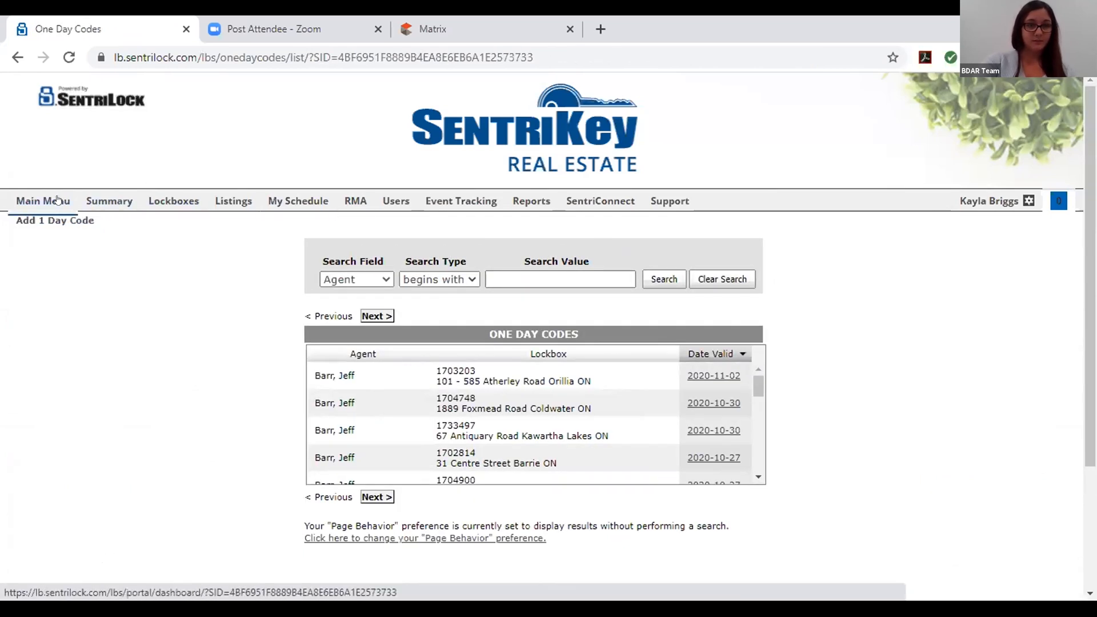
click(57, 200)
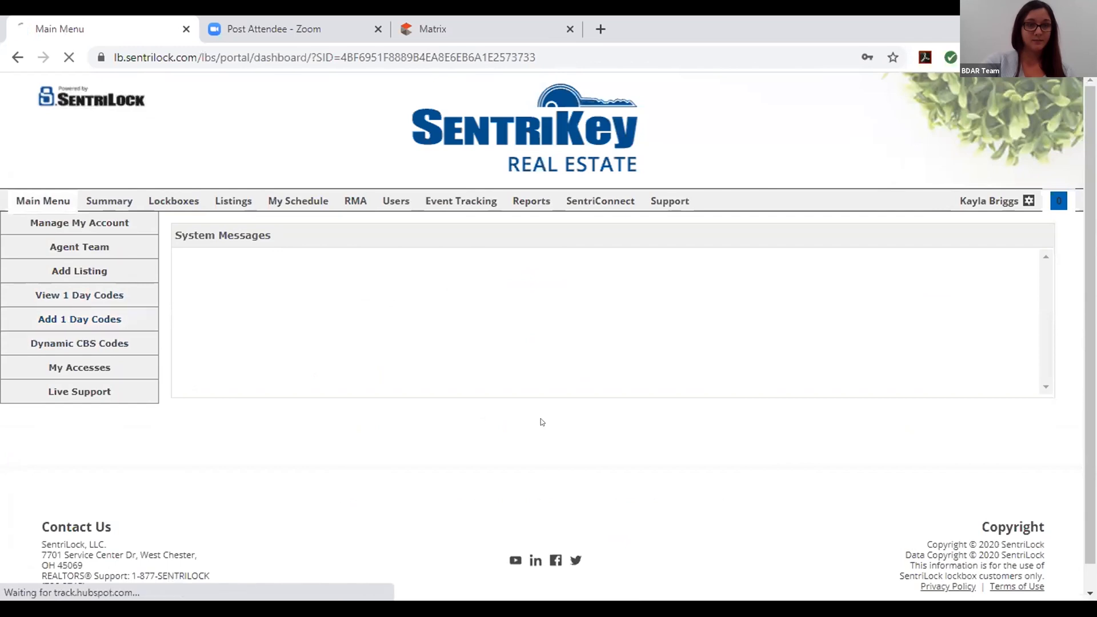
click(603, 303)
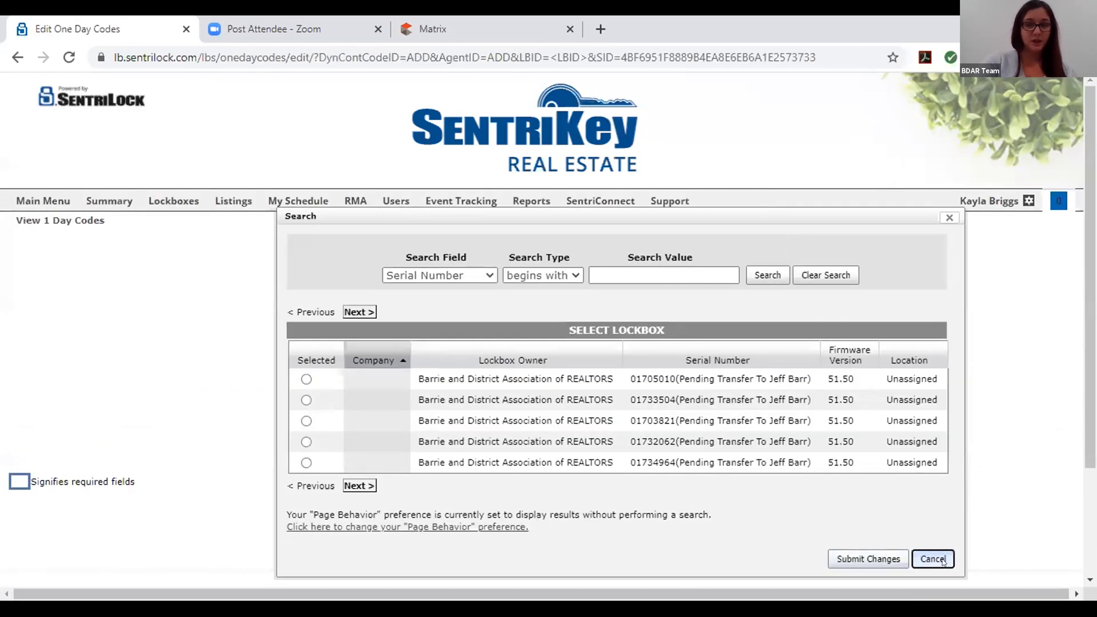
click(932, 559)
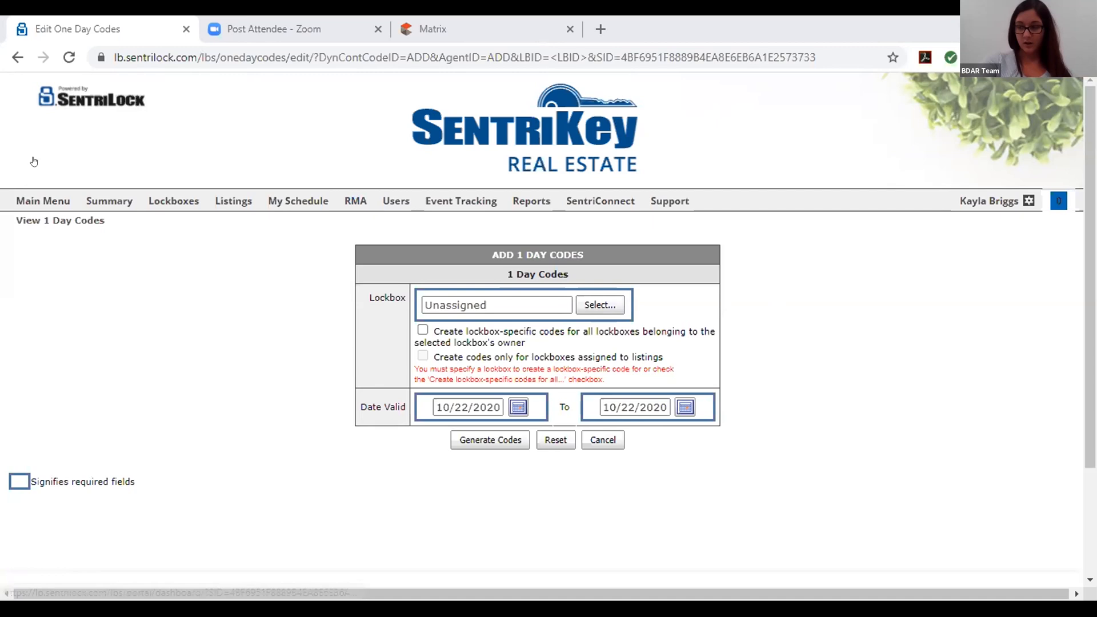
Return to the Main Menu dashboard
click(32, 203)
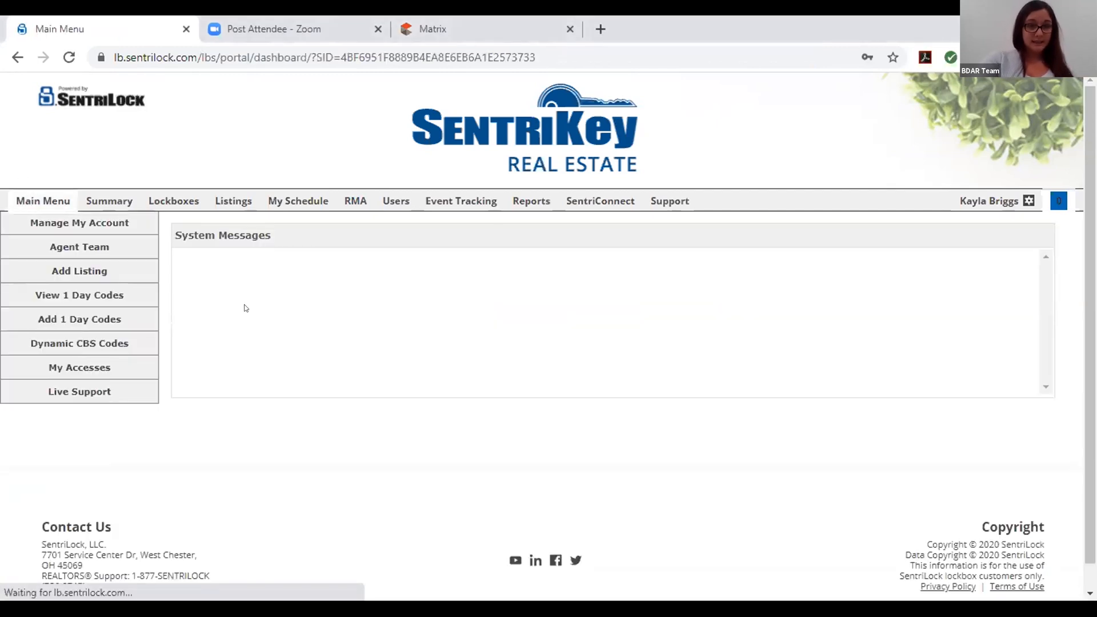
Open and scroll the Edit Listing page for the Innisfil listing with lockbox 01732321, then go back
click(210, 201)
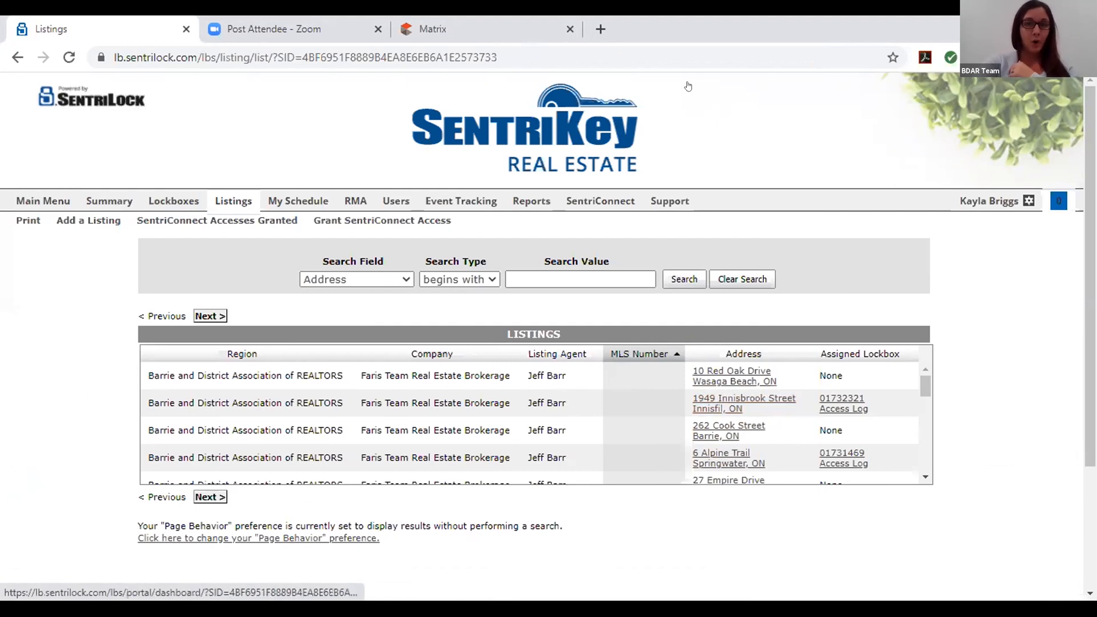
click(740, 399)
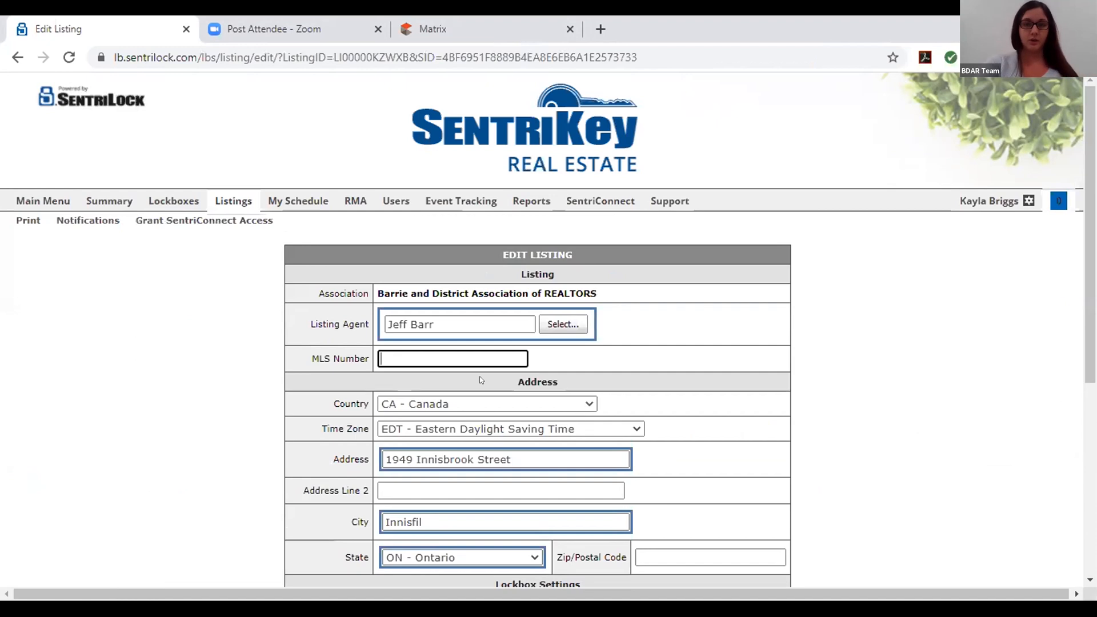
scroll(479, 376, down, 2)
scroll(598, 399, up, 2)
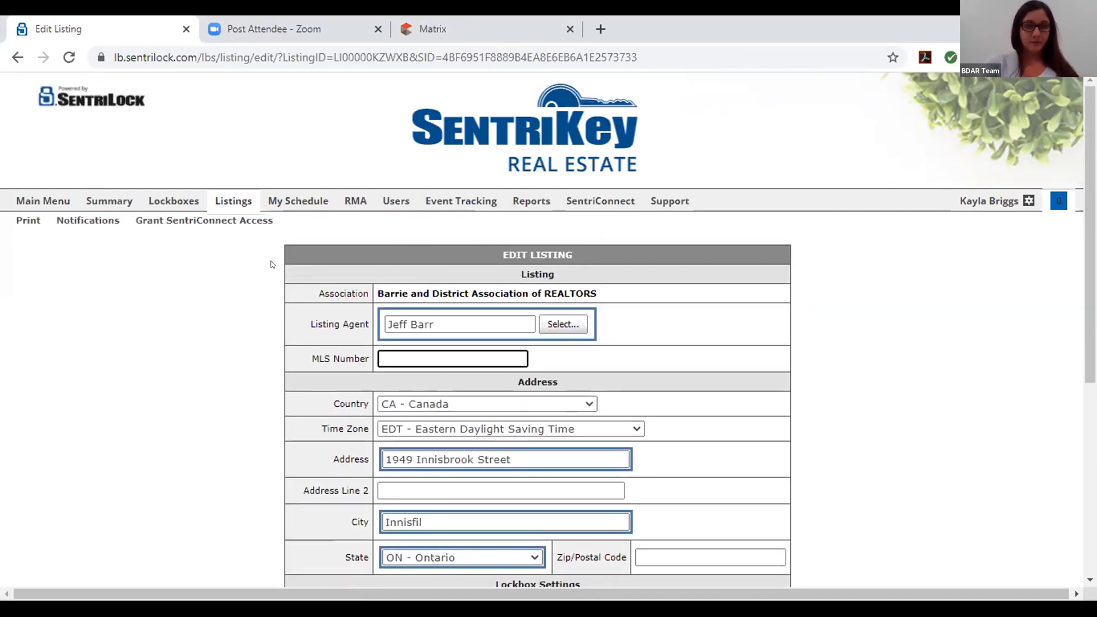
scroll(415, 367, down, 2)
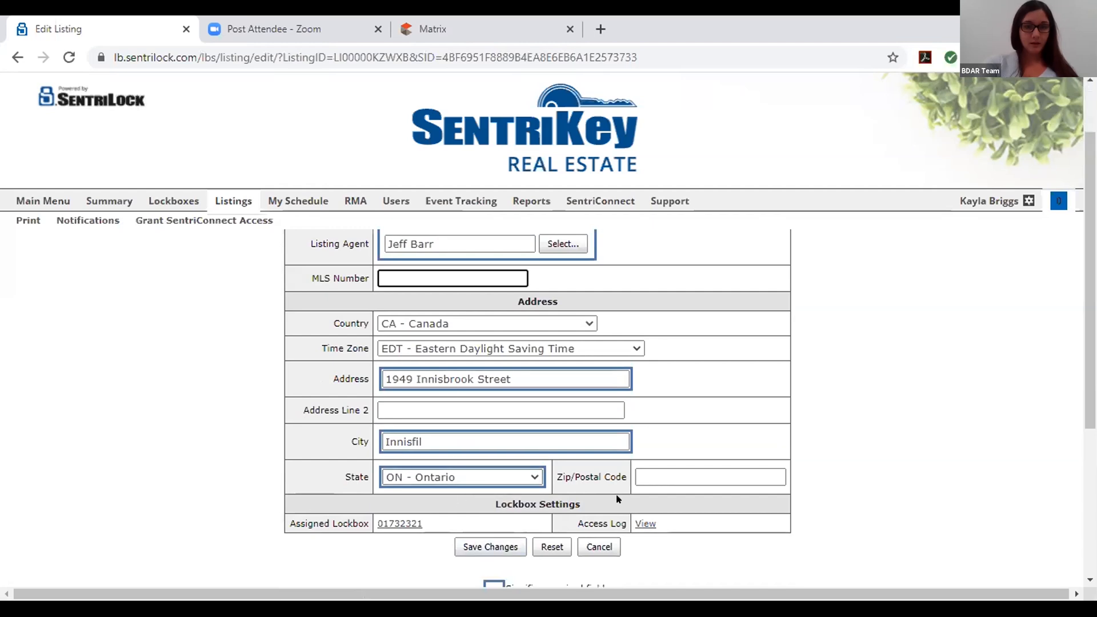
click(215, 201)
Browse lockbox 01733481's edit page, cancel without saving, and return to Main Menu
click(172, 201)
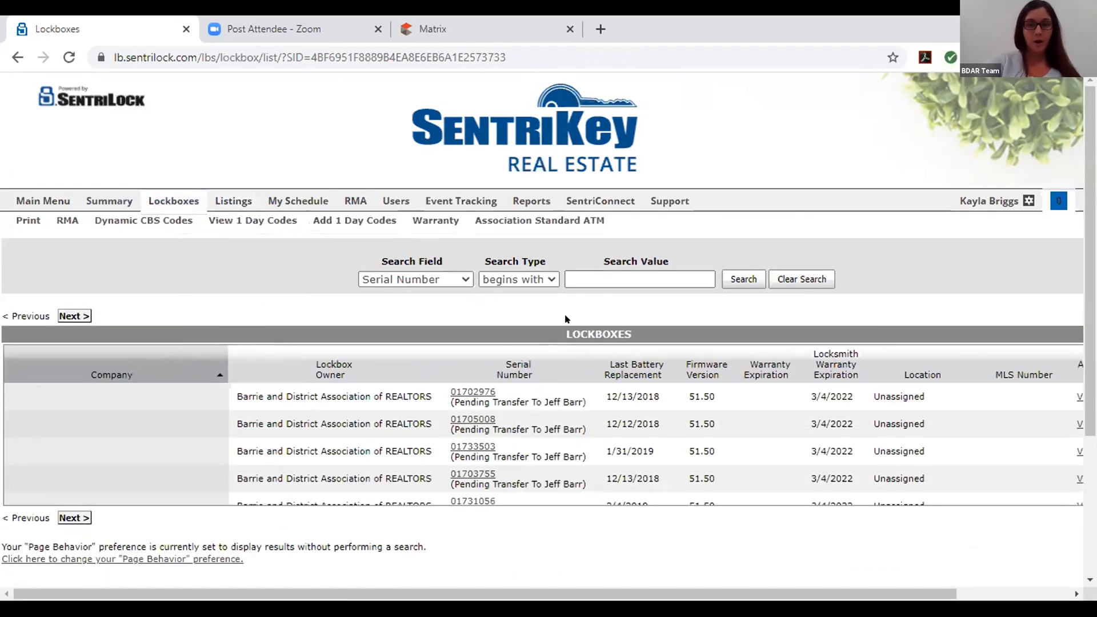
scroll(598, 483, down, 5)
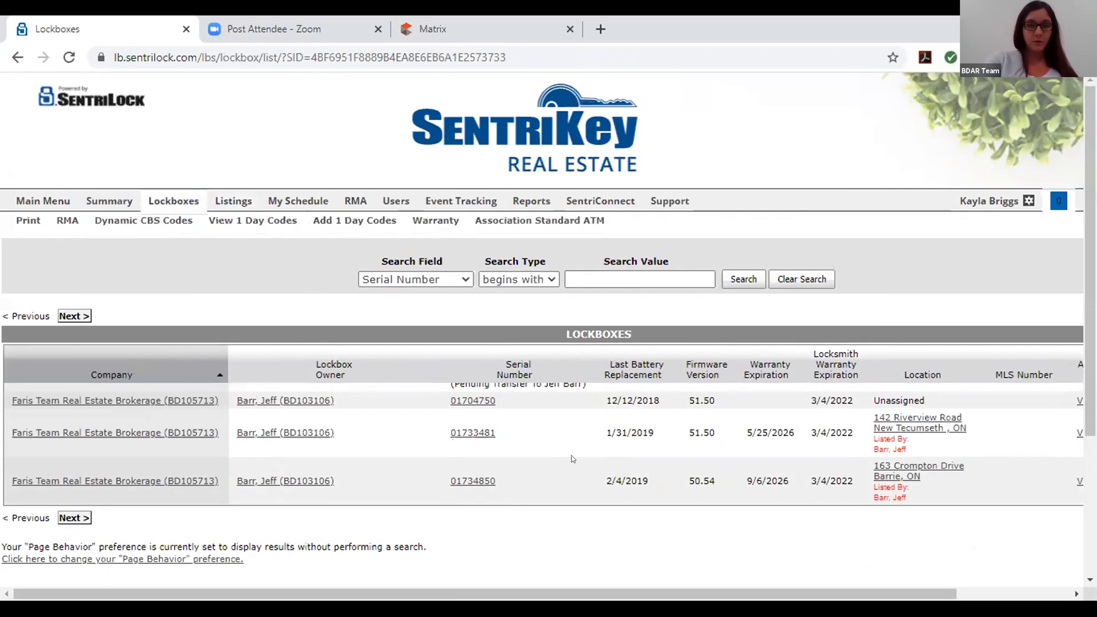
click(471, 432)
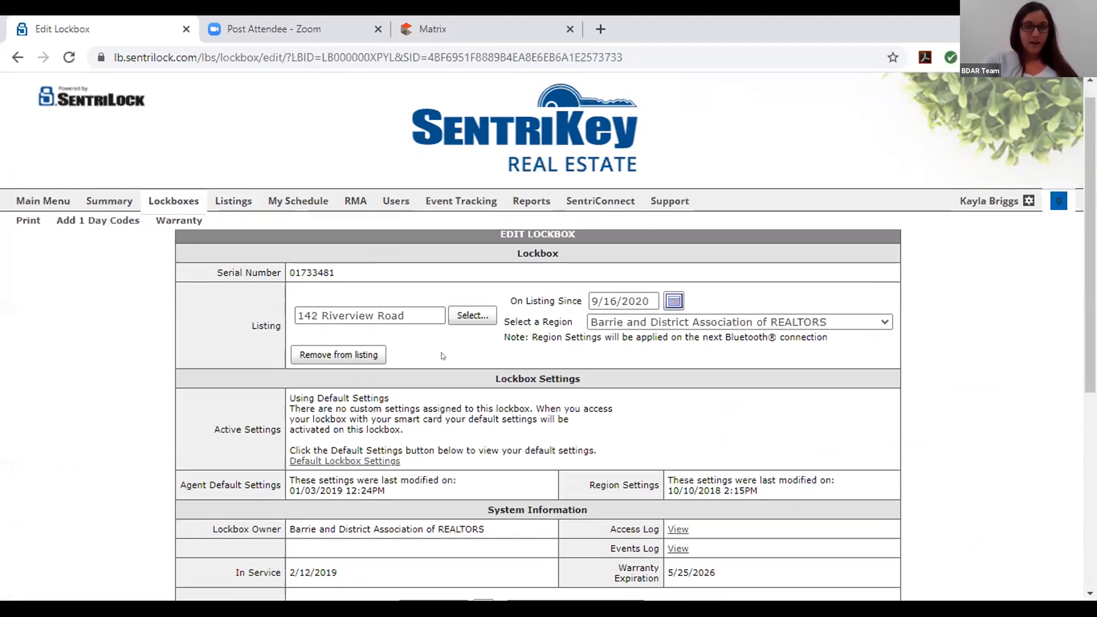
scroll(441, 353, down, 1)
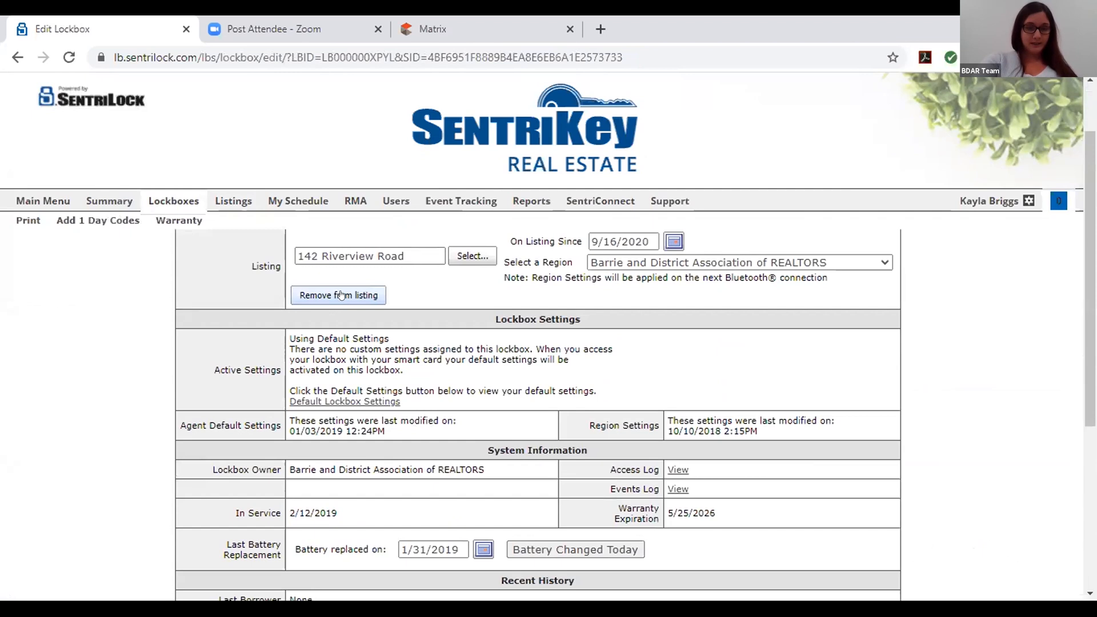
scroll(502, 341, down, 3)
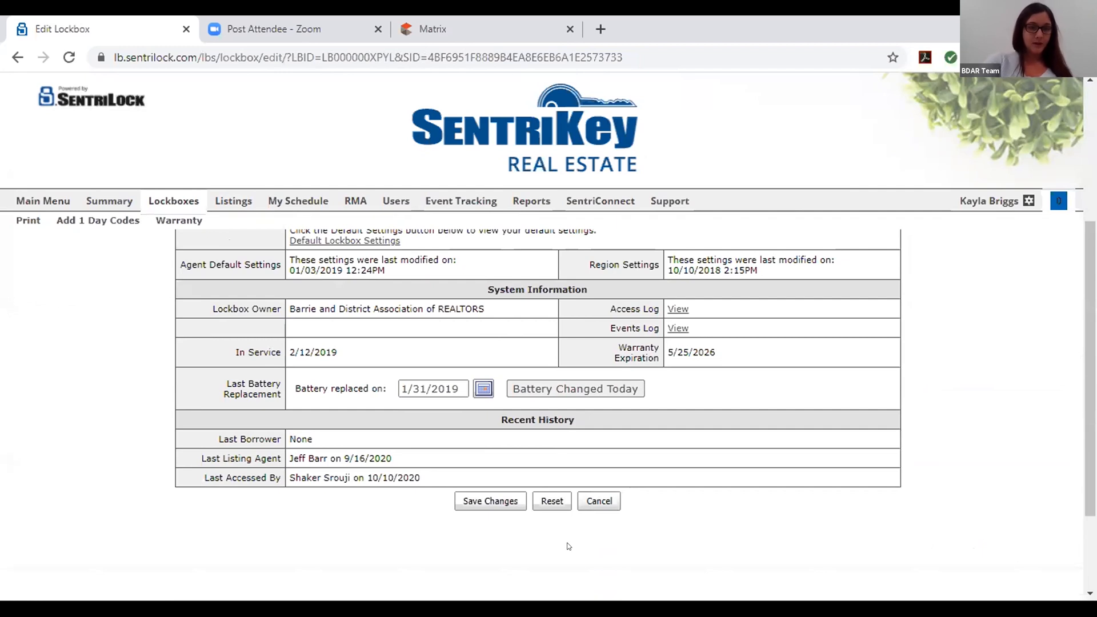
scroll(569, 547, up, 5)
scroll(543, 341, down, 2)
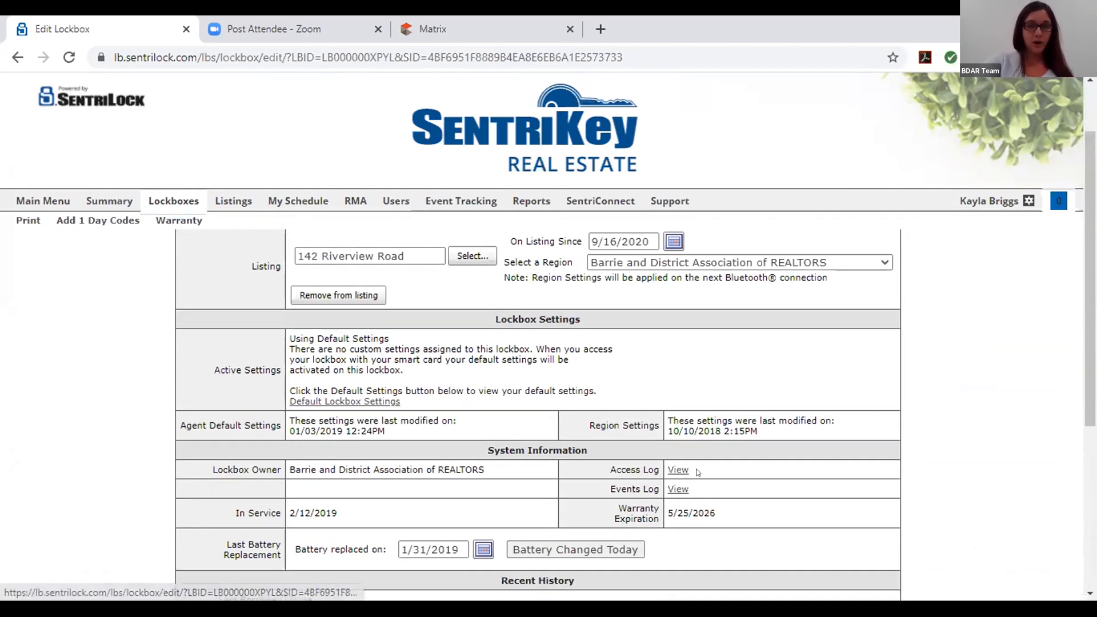
scroll(558, 545, down, 2)
click(599, 581)
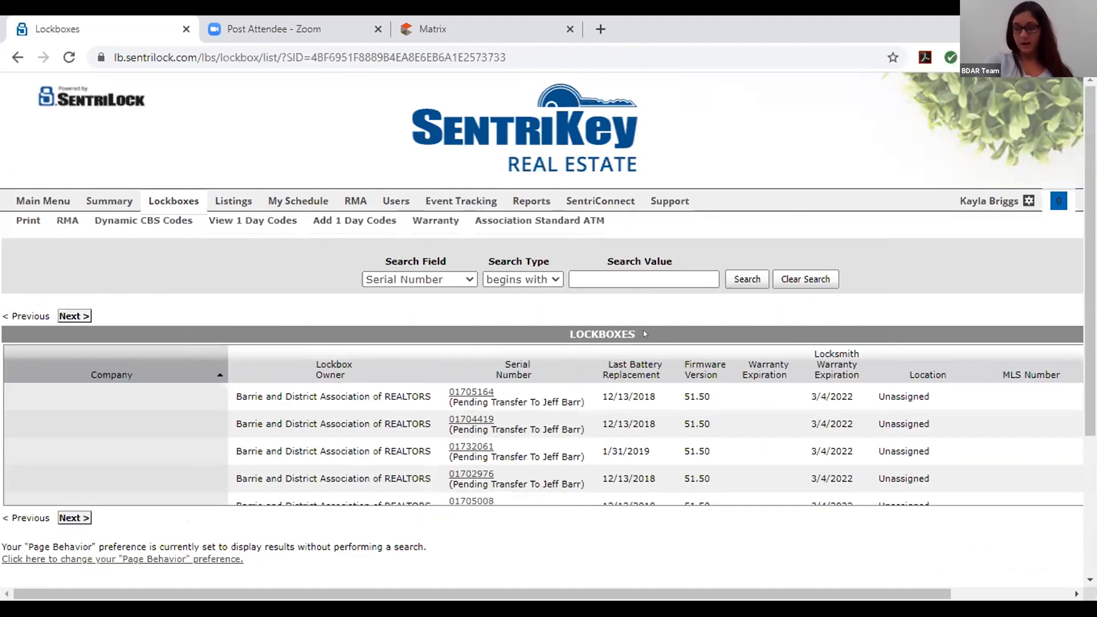
click(44, 202)
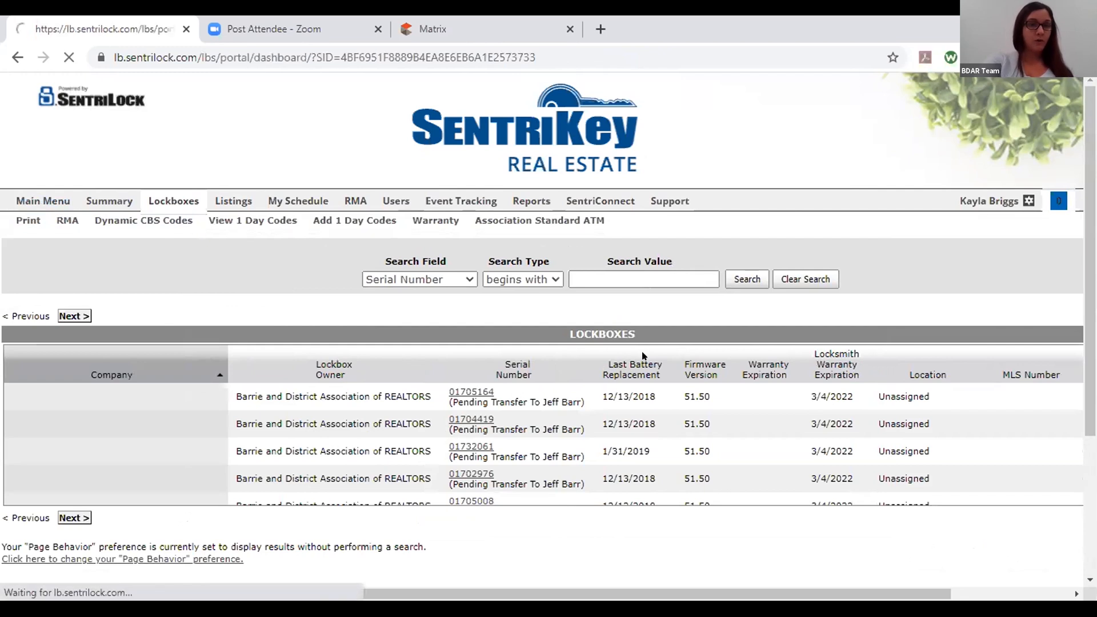